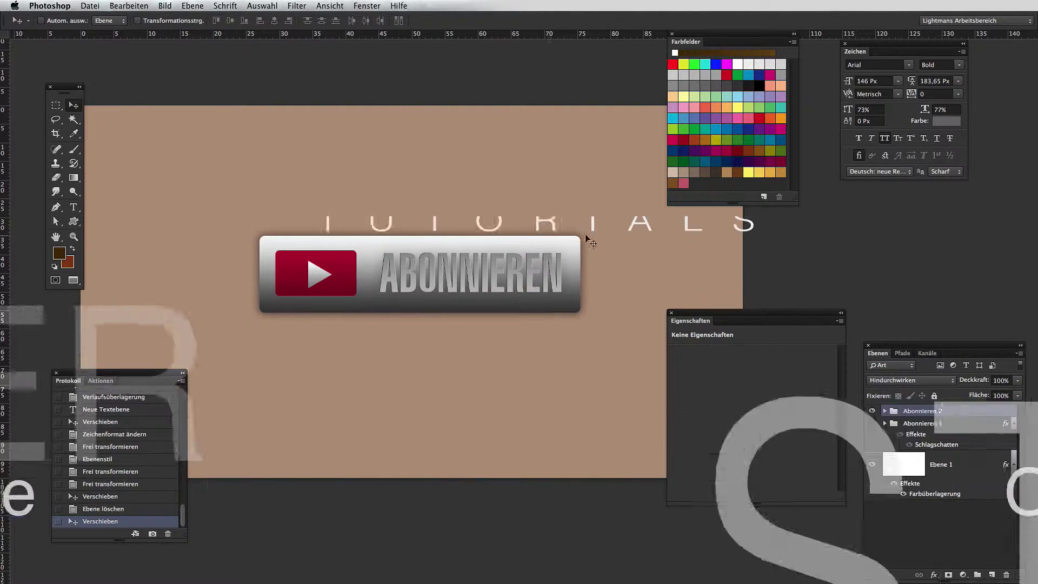
# - Hide the finished 'Abonnieren 2' button group
pyautogui.click(872, 411)
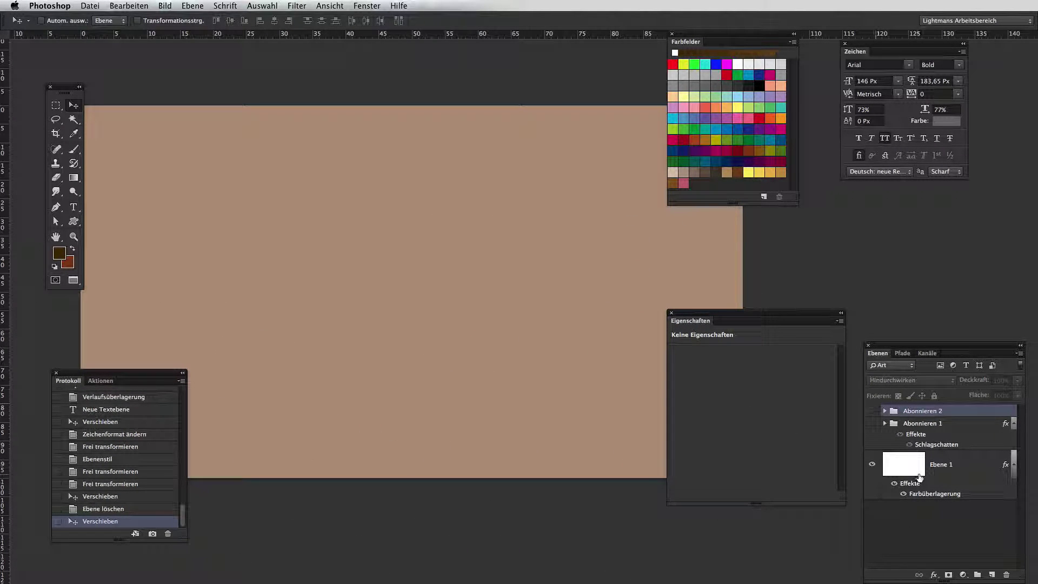
# - Add a new layer group and draw a wide 1001 × 202 px rounded rectangle with 28 px radius
pyautogui.click(980, 577)
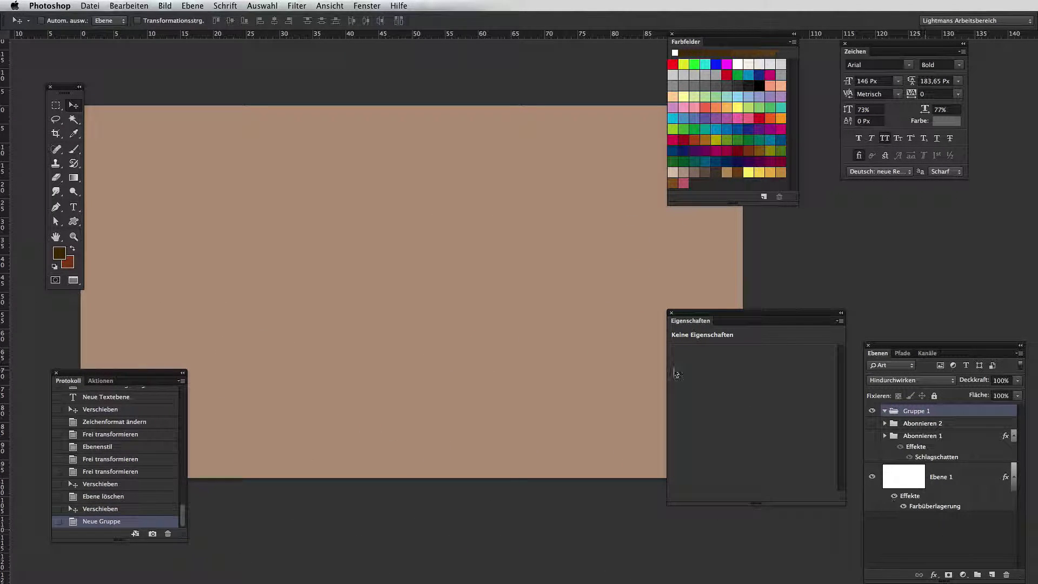
pyautogui.click(73, 222)
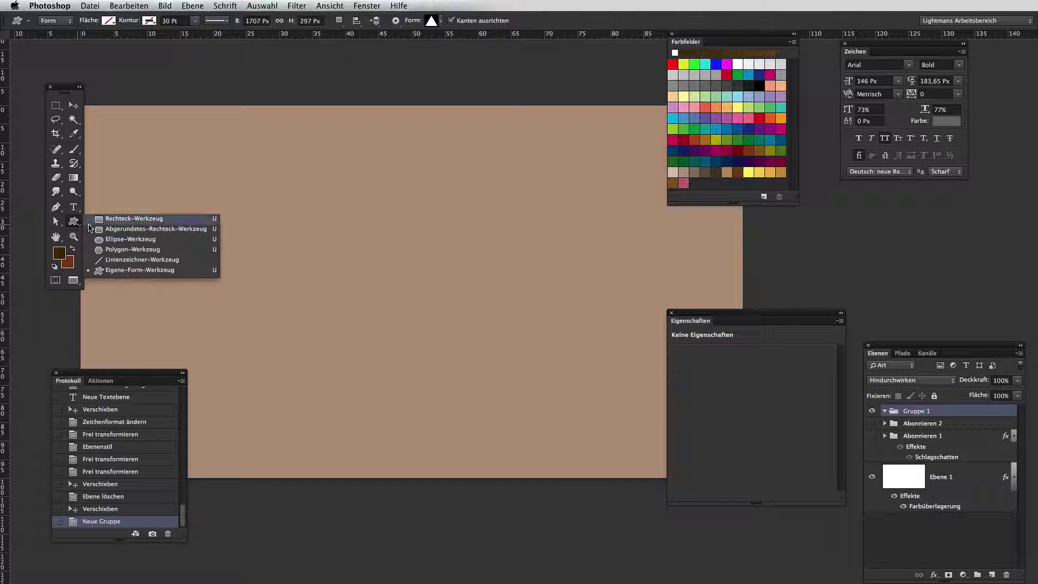
pyautogui.click(124, 230)
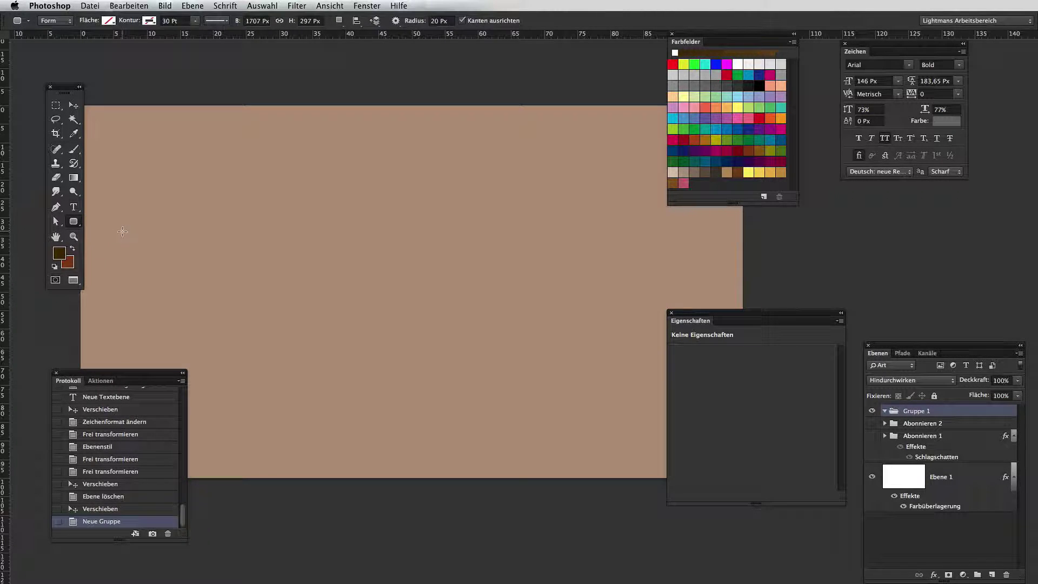
pyautogui.click(422, 23)
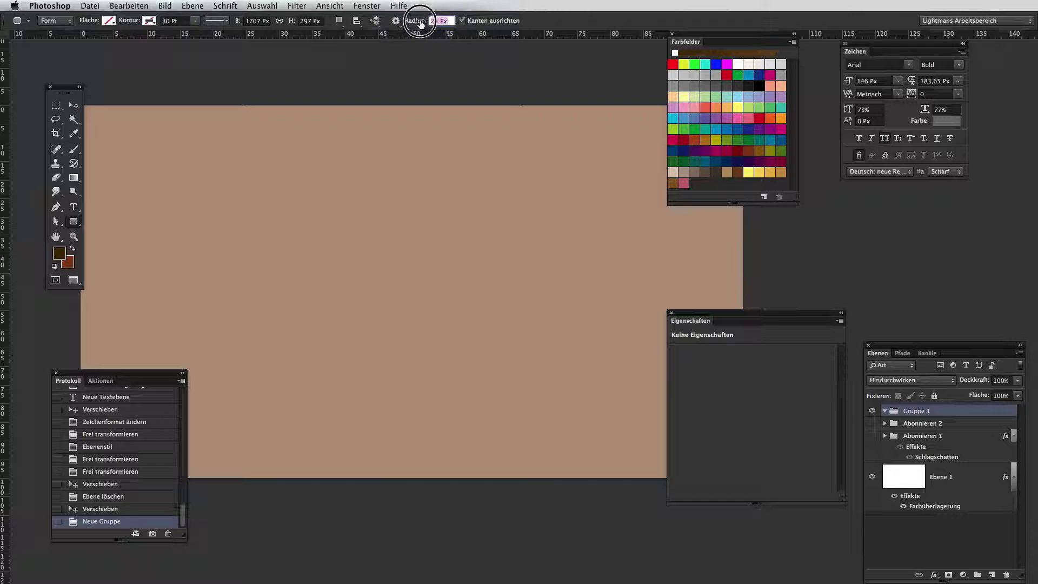
pyautogui.write('28')
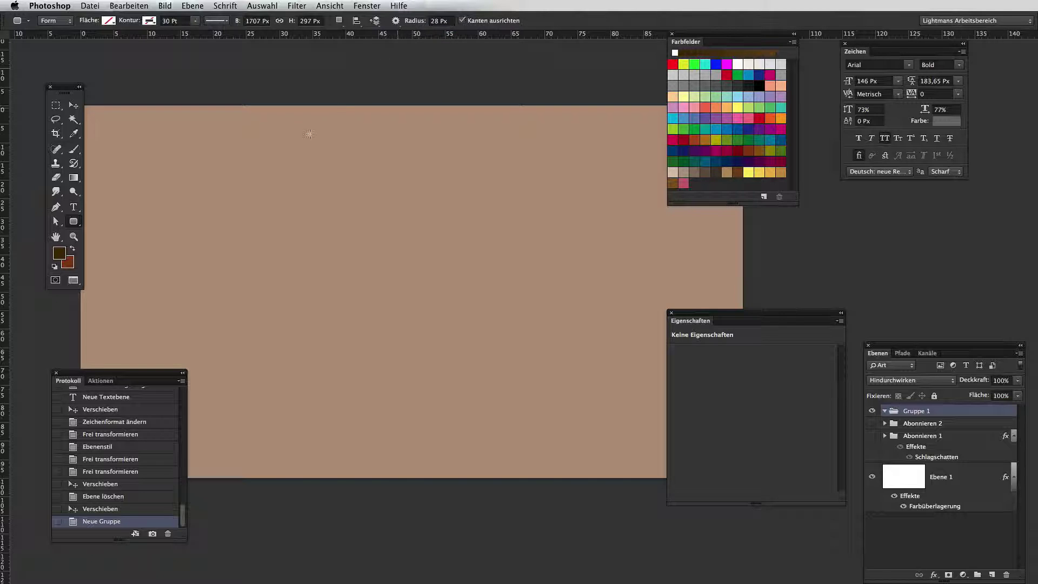
pyautogui.moveTo(247, 170)
pyautogui.mouseDown()
pyautogui.moveTo(495, 245)
pyautogui.moveTo(580, 239)
pyautogui.mouseUp()
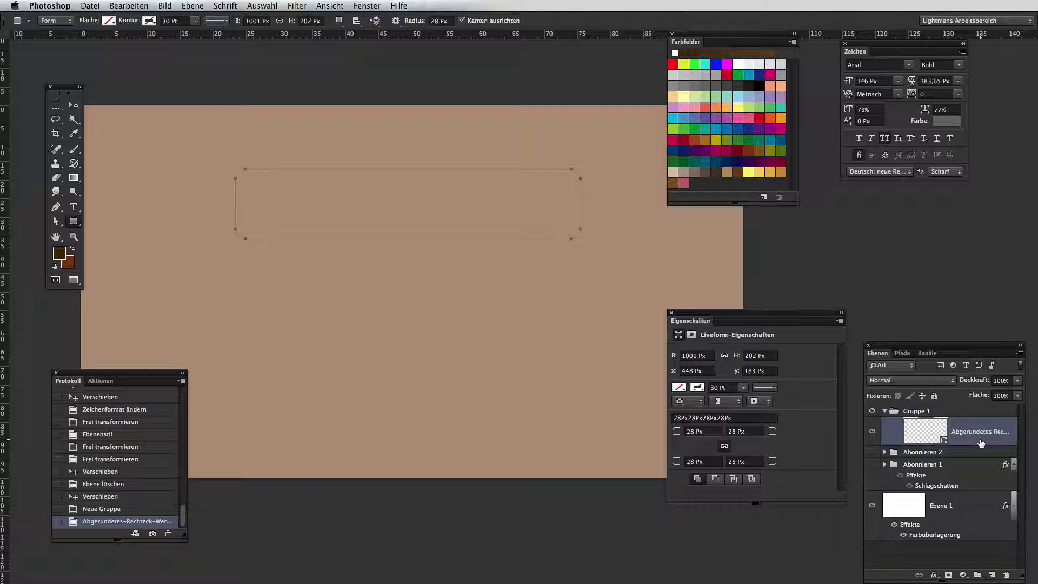
# - Try a yellow fill, then a black-to-white 0° gradient fill on the rectangle
pyautogui.click(109, 22)
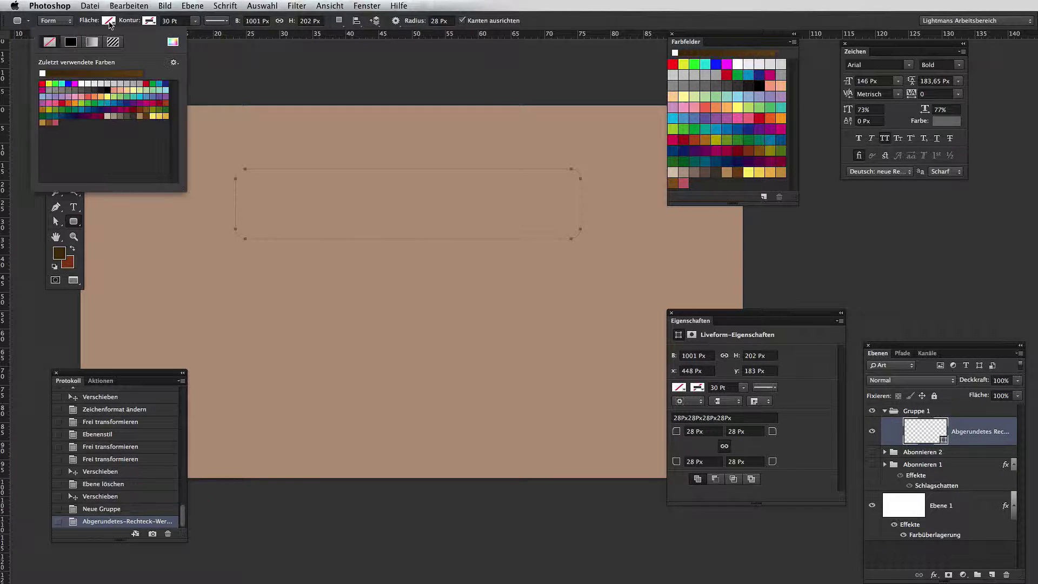
pyautogui.click(49, 85)
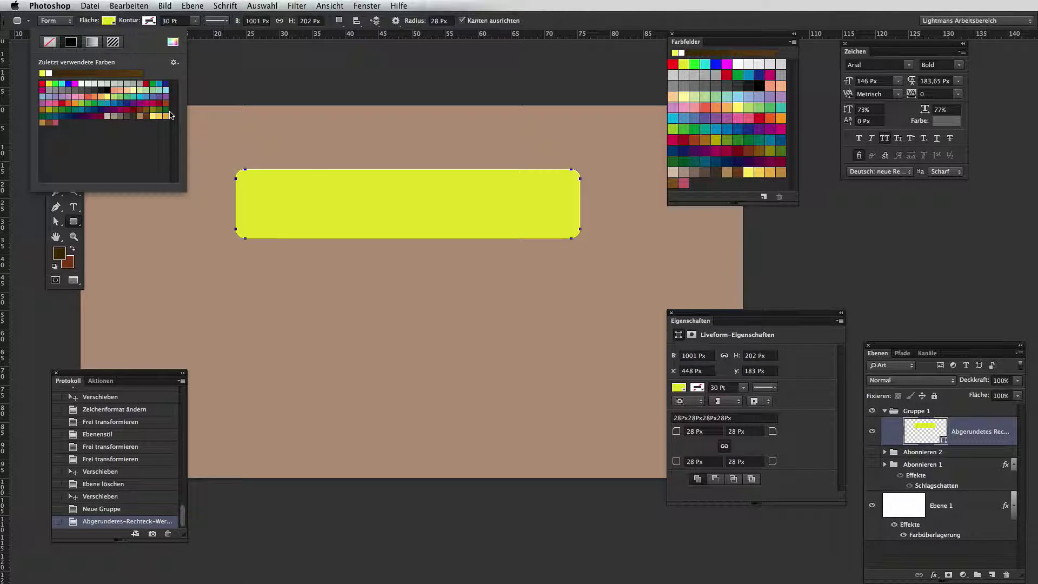
pyautogui.click(92, 42)
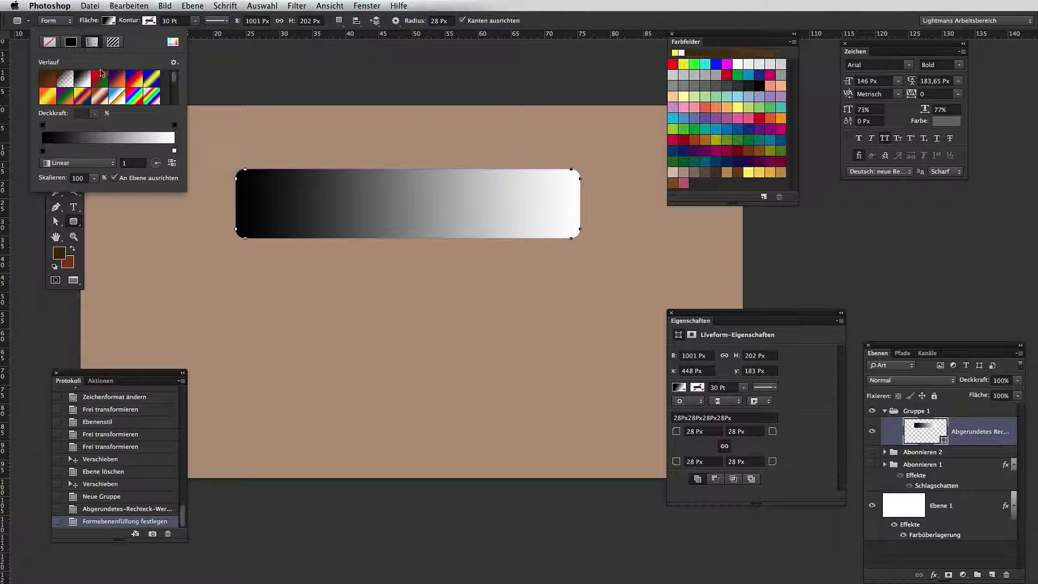
pyautogui.click(154, 163)
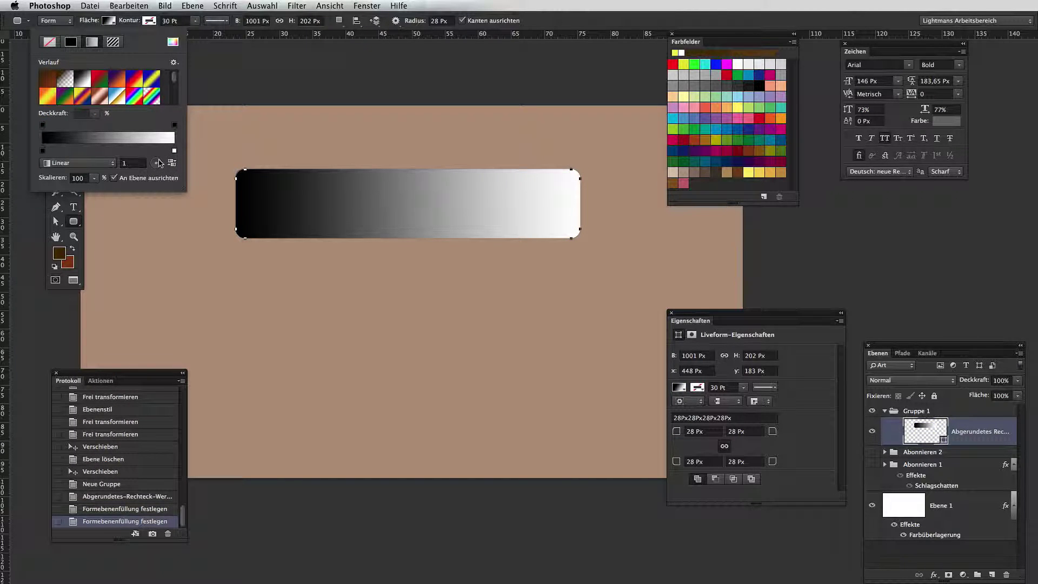
pyautogui.click(153, 160)
pyautogui.click(160, 164)
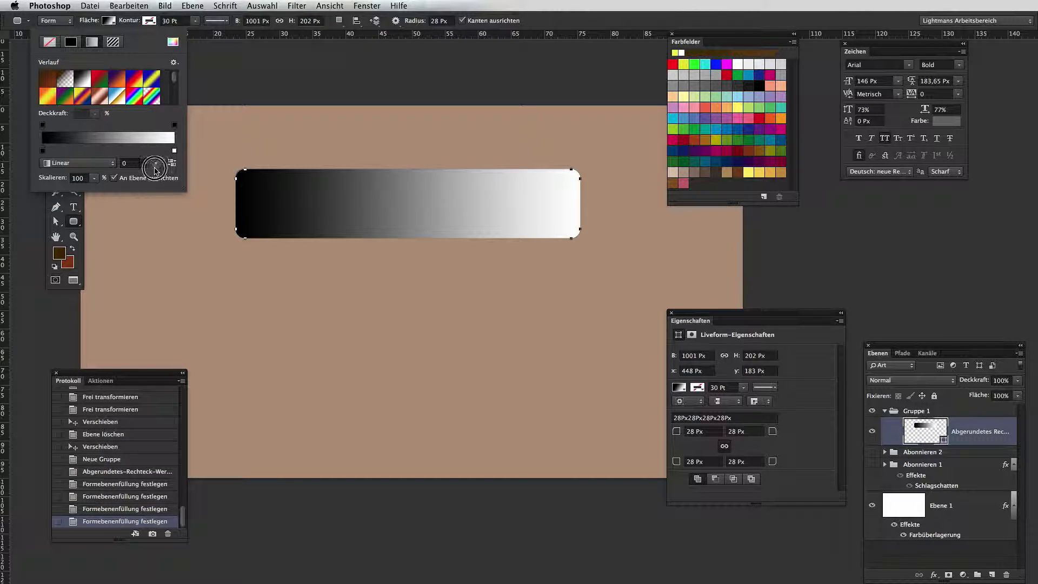
pyautogui.click(160, 164)
pyautogui.click(194, 101)
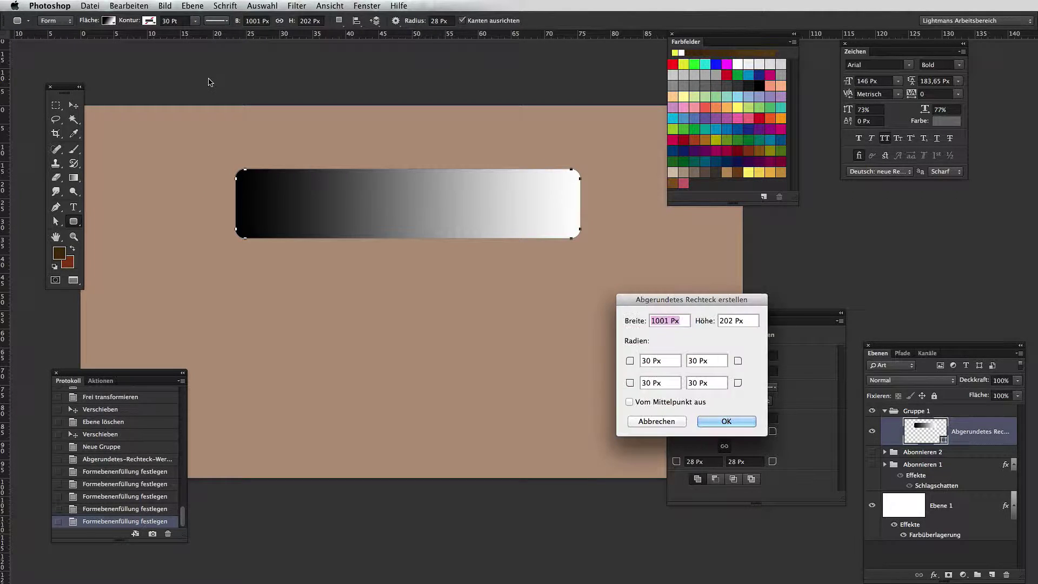
pyautogui.click(657, 421)
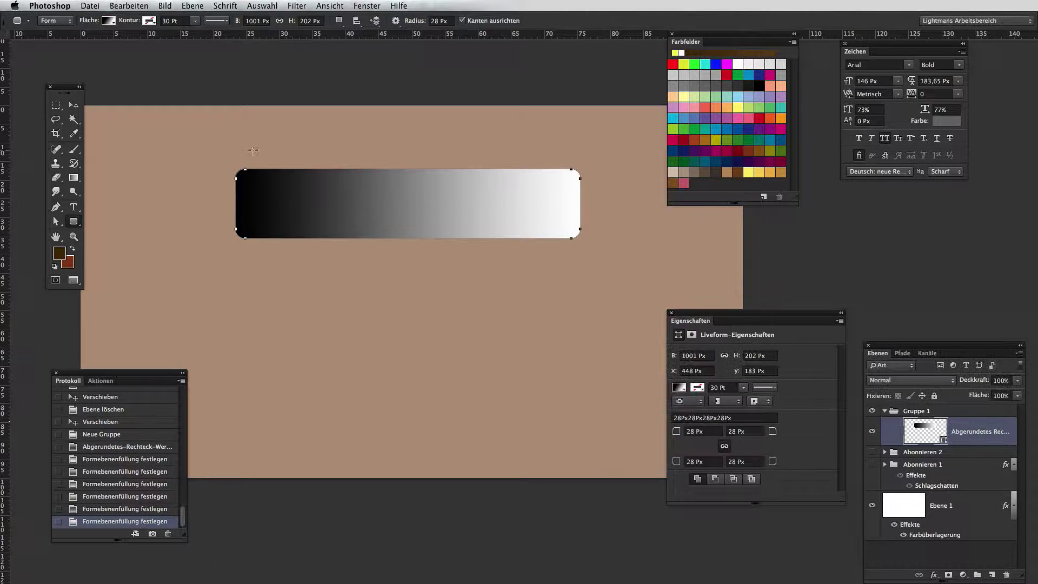
# - Switch the rectangle's fill back to a solid grey swatch
pyautogui.click(111, 22)
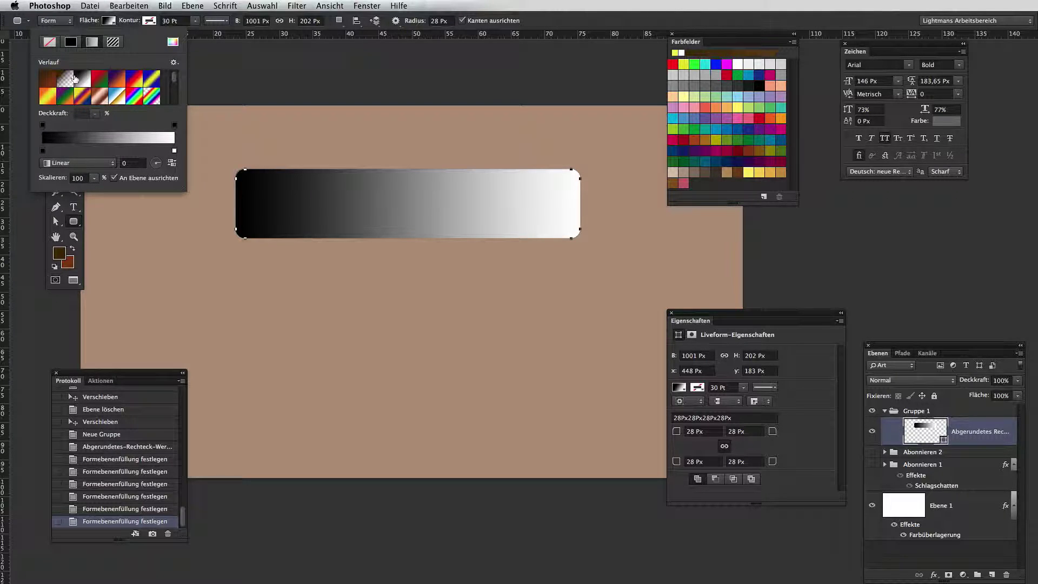
pyautogui.click(70, 41)
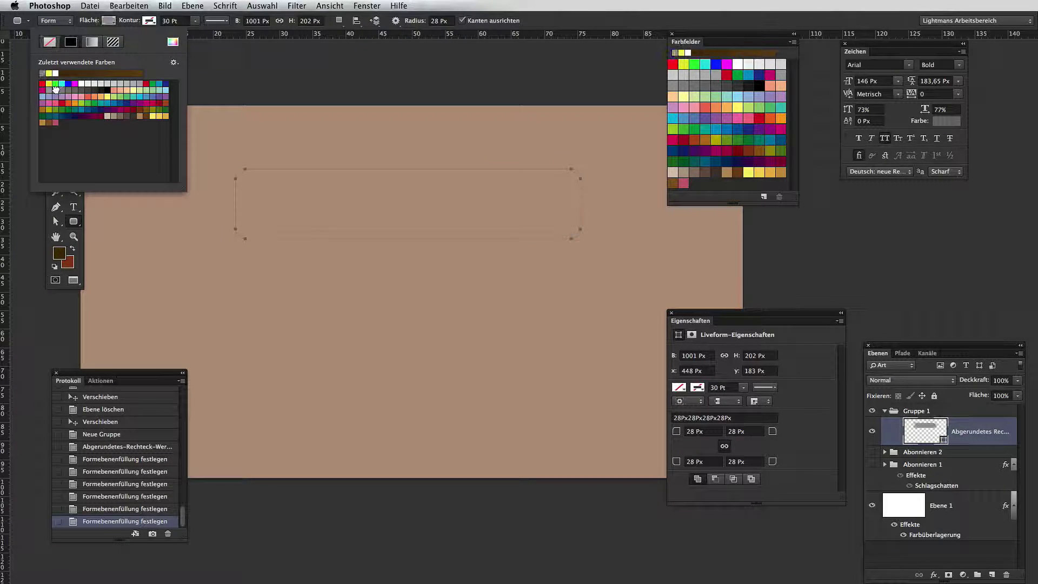
pyautogui.click(115, 81)
pyautogui.click(264, 71)
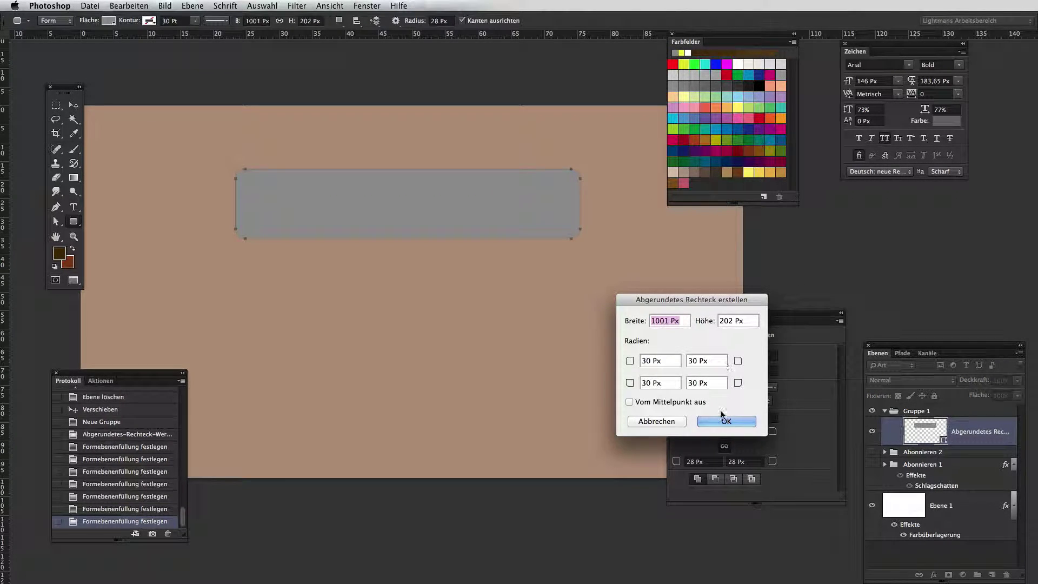
pyautogui.click(656, 422)
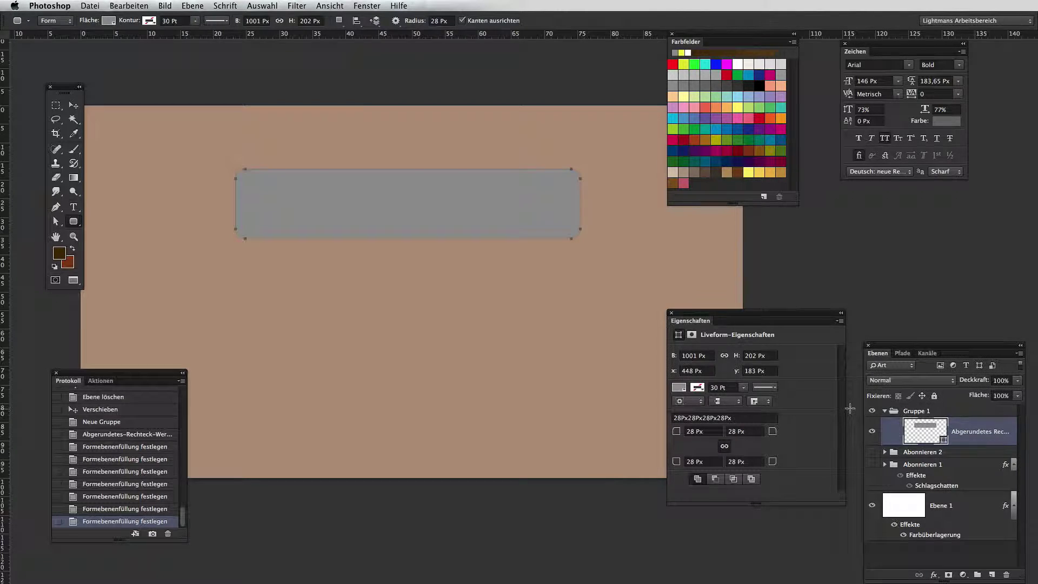
# - Add a 90° Gradient Overlay to the bar running from white to dark grey #404040
pyautogui.doubleClick(991, 436)
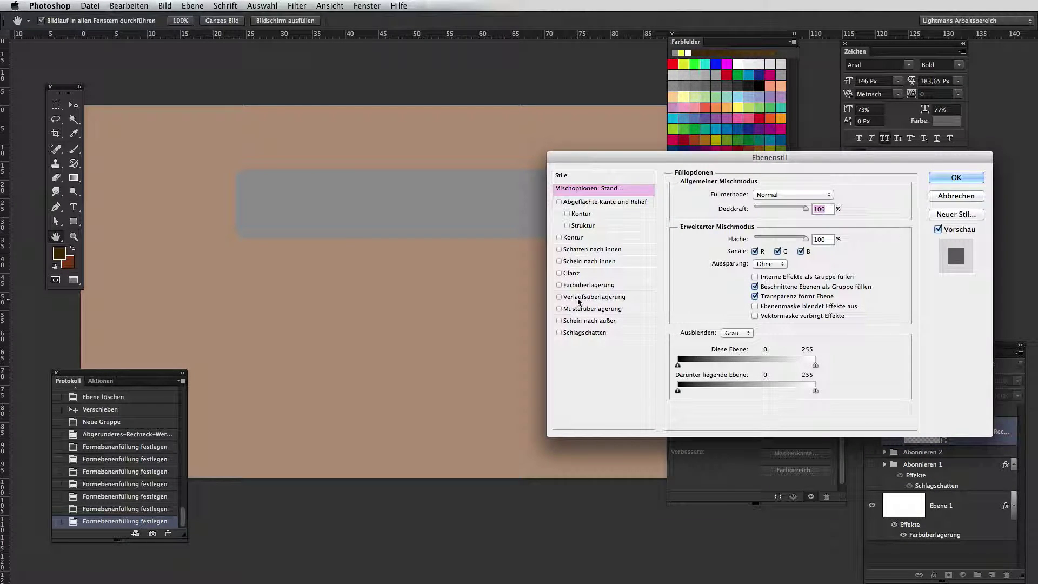
pyautogui.click(579, 298)
pyautogui.click(740, 223)
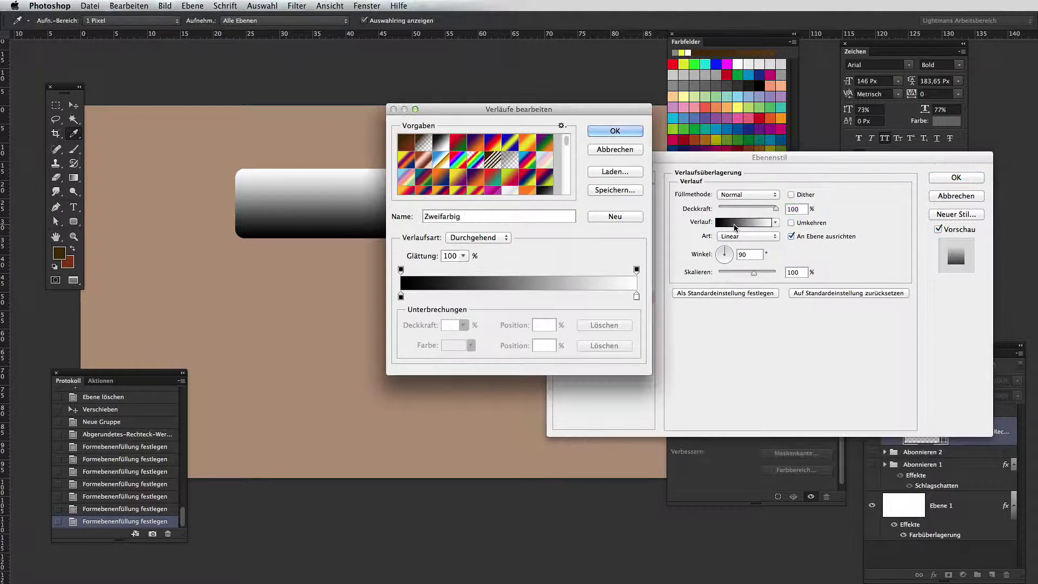
pyautogui.moveTo(436, 127); pyautogui.dragTo(591, 52)
pyautogui.doubleClick(558, 240)
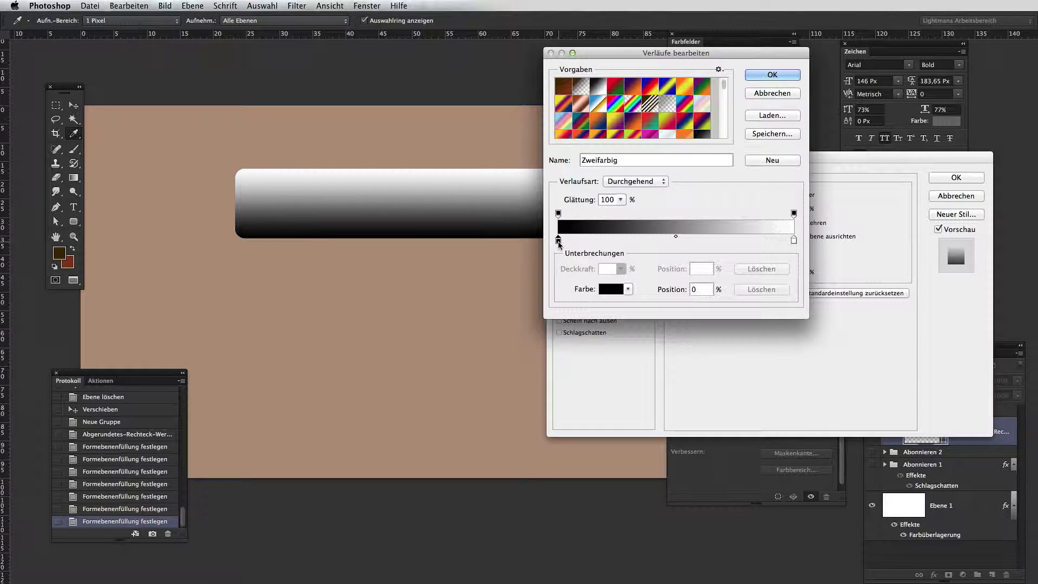
pyautogui.moveTo(252, 379); pyautogui.dragTo(245, 383)
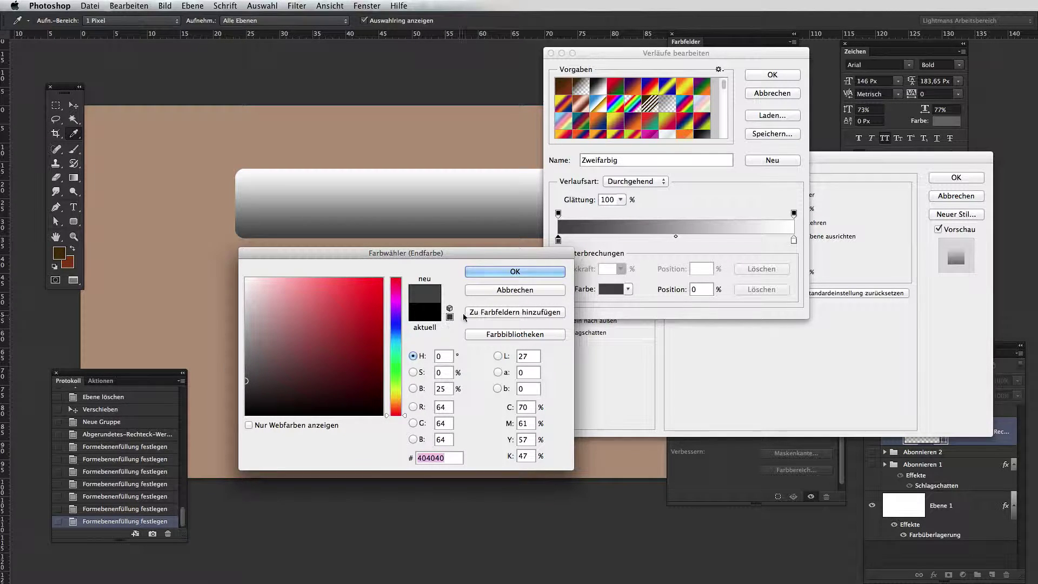
pyautogui.click(475, 272)
pyautogui.click(789, 75)
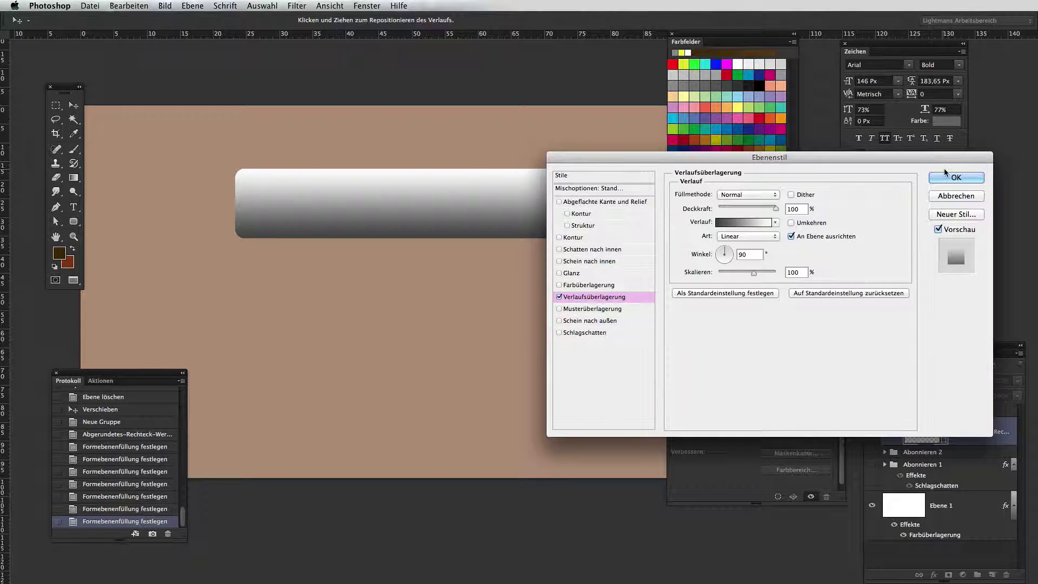
pyautogui.click(957, 178)
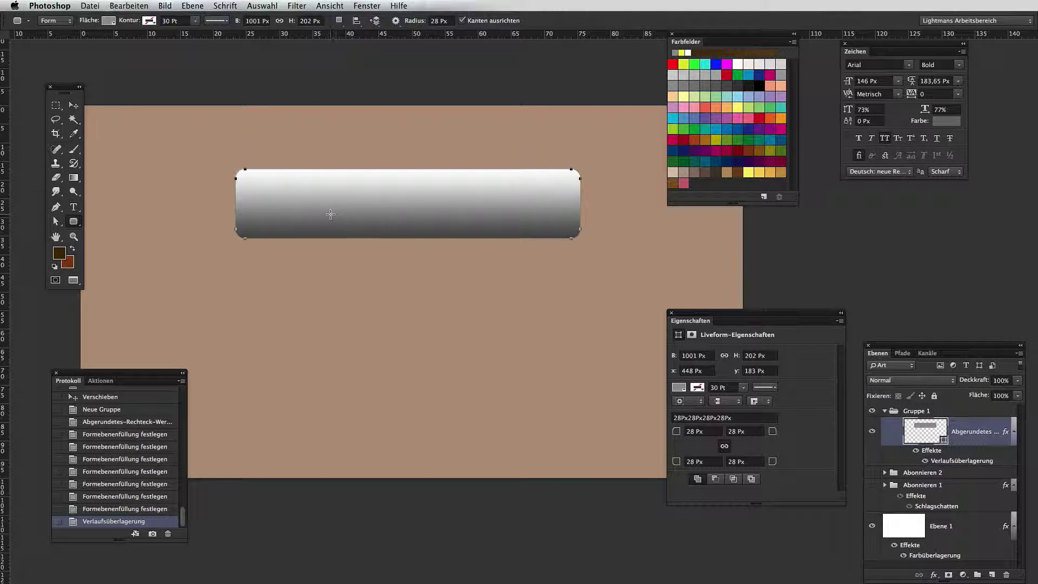
# - Draw a 193 × 122 px rounded square with 22 px corners at the bar's left end
pyautogui.moveTo(413, 21); pyautogui.dragTo(409, 24)
pyautogui.moveTo(254, 181)
pyautogui.mouseDown()
pyautogui.moveTo(327, 223)
pyautogui.moveTo(281, 214)
pyautogui.mouseUp()
pyautogui.press('v')
# - Add a Gradient Overlay to the small square using the dark red 3D gradient preset
pyautogui.doubleClick(993, 437)
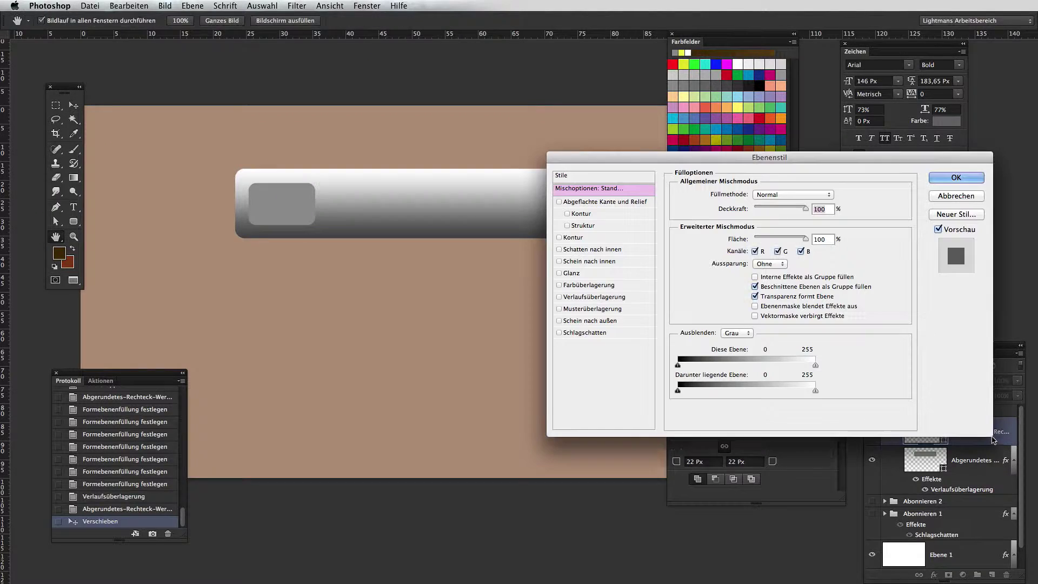
pyautogui.click(605, 295)
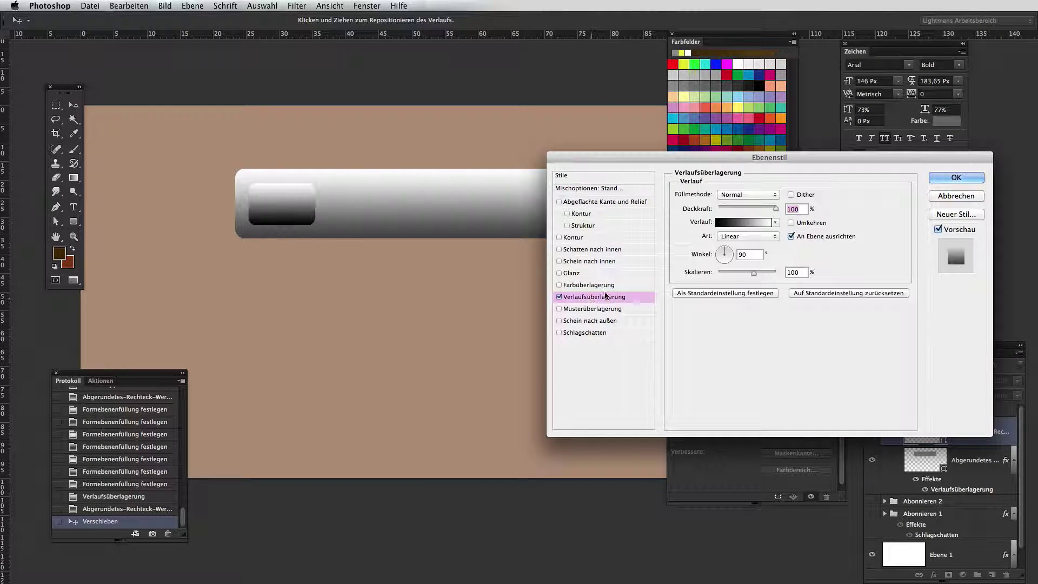
pyautogui.click(775, 222)
pyautogui.scroll(-3, 759, 330)
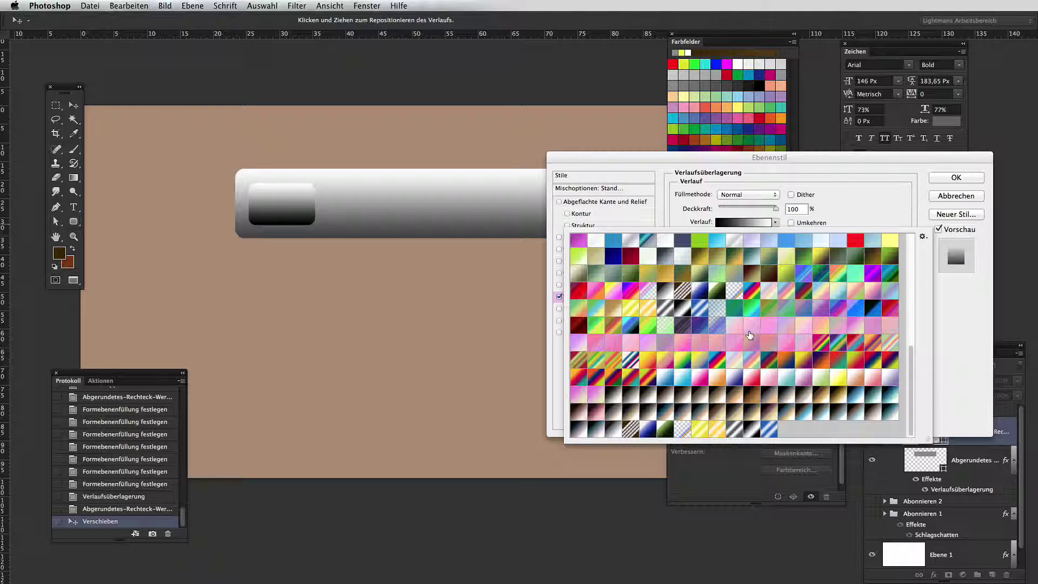
pyautogui.scroll(3, 752, 335)
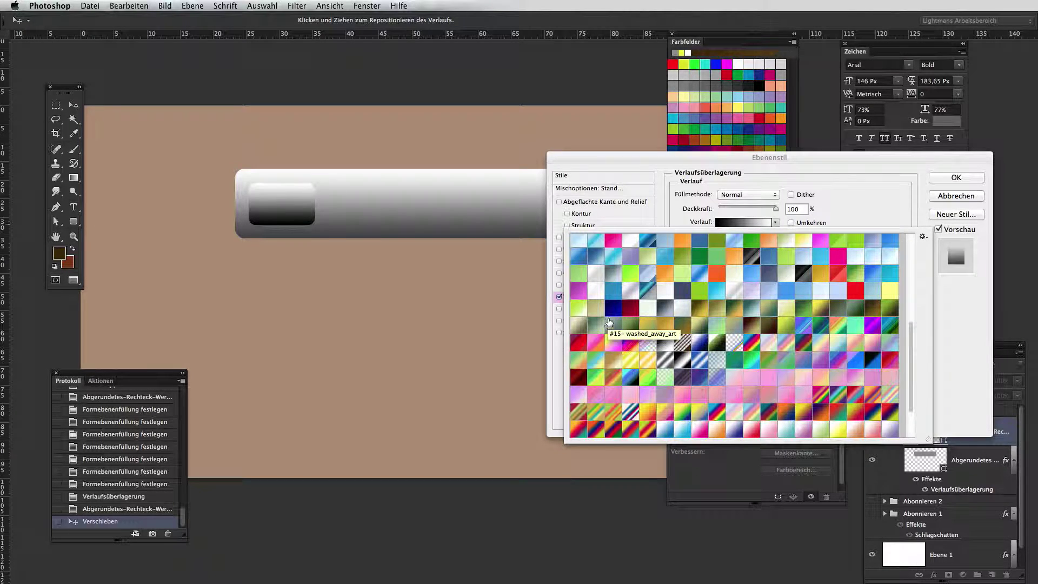
pyautogui.click(630, 308)
pyautogui.click(632, 311)
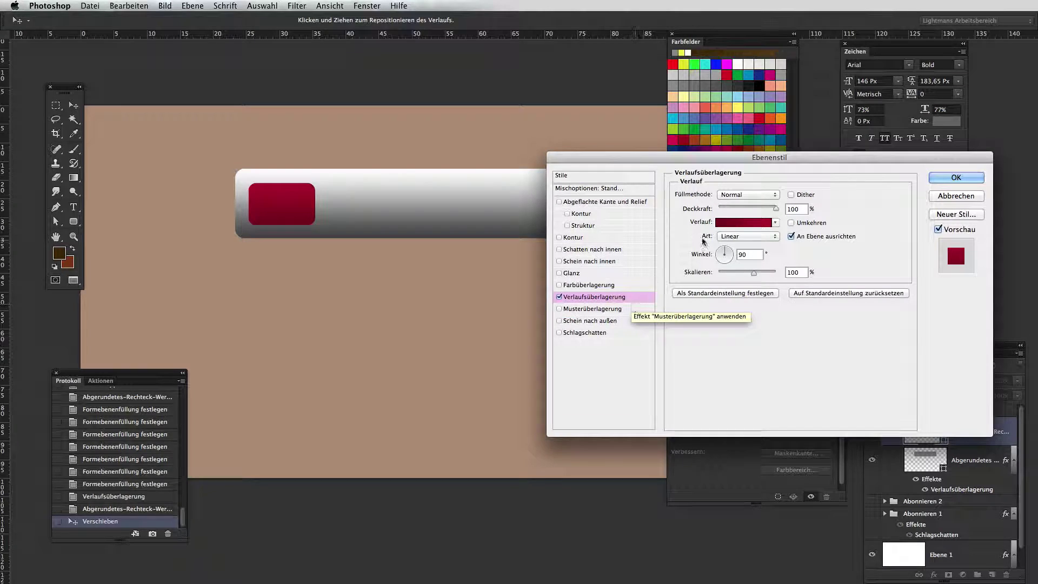
# - Darken the red gradient's left stop to 440010 and apply the layer style
pyautogui.click(731, 221)
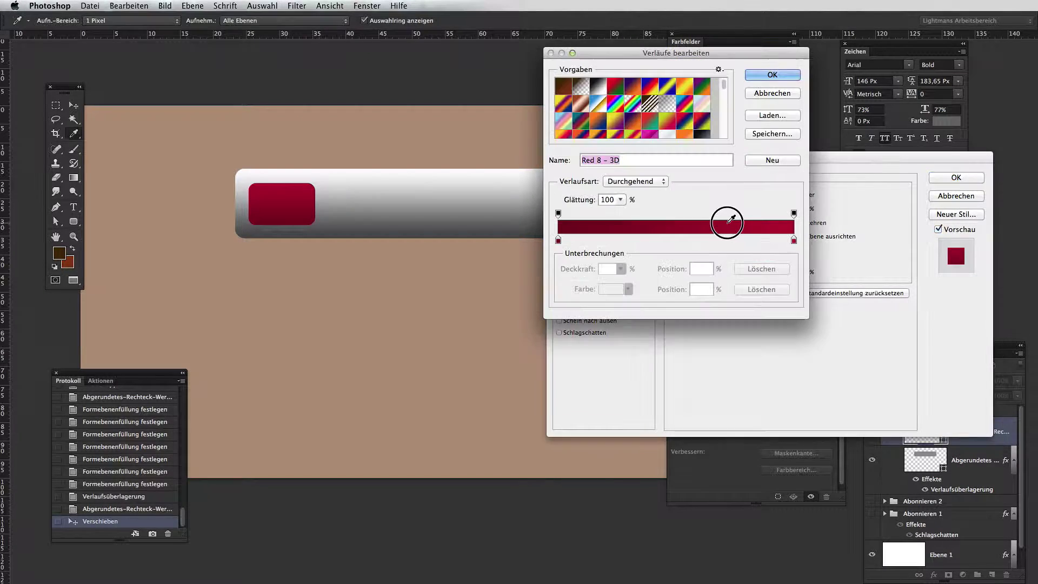
pyautogui.doubleClick(558, 241)
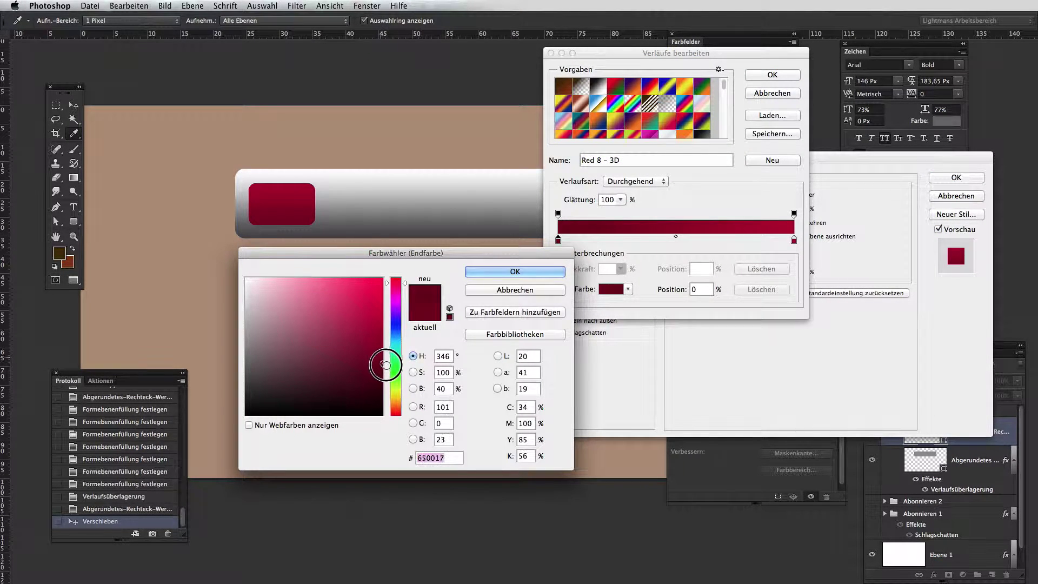
pyautogui.moveTo(385, 363); pyautogui.dragTo(382, 379)
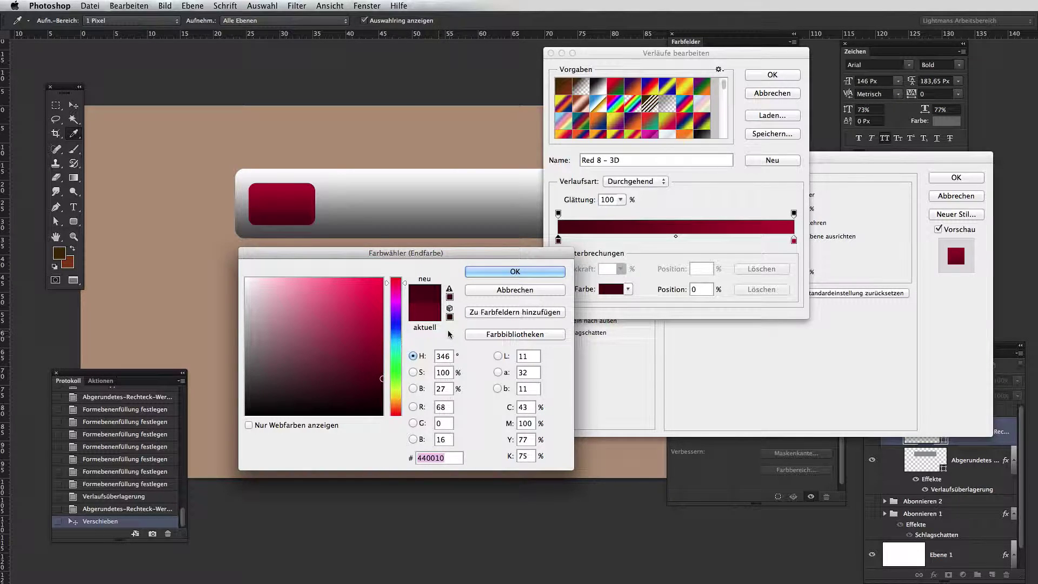
pyautogui.click(486, 273)
pyautogui.press('Return')
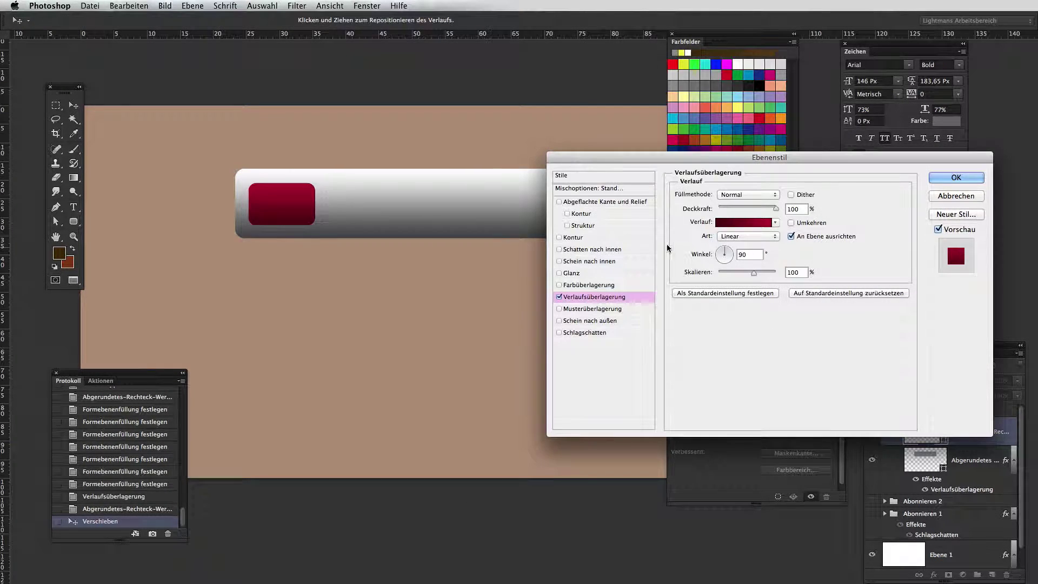
pyautogui.press('Return')
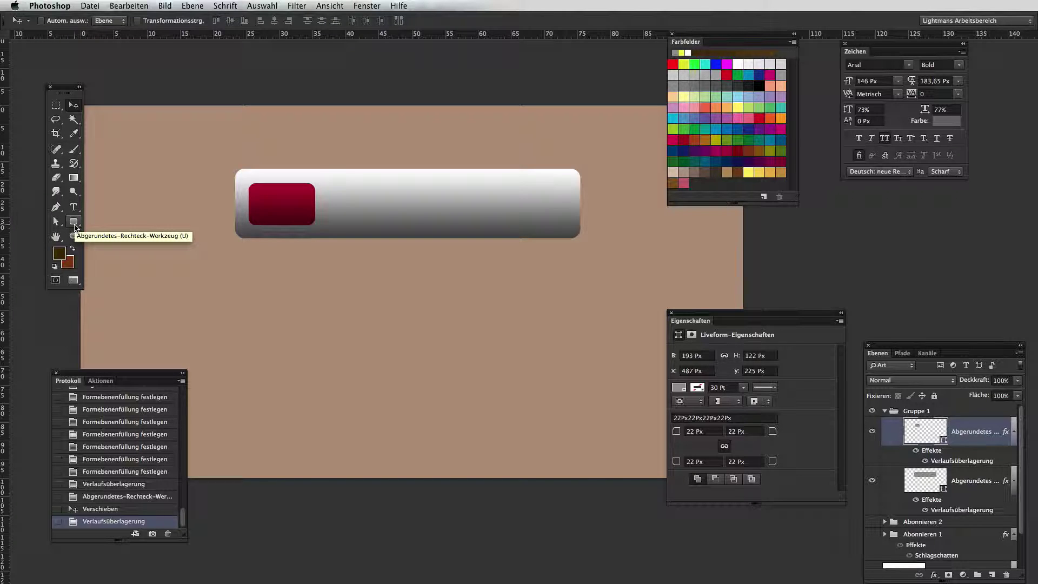
# - Select the Custom Shape tool, append the 'Alle' shape set, and choose the triangle
pyautogui.moveTo(76, 227); pyautogui.dragTo(112, 269)
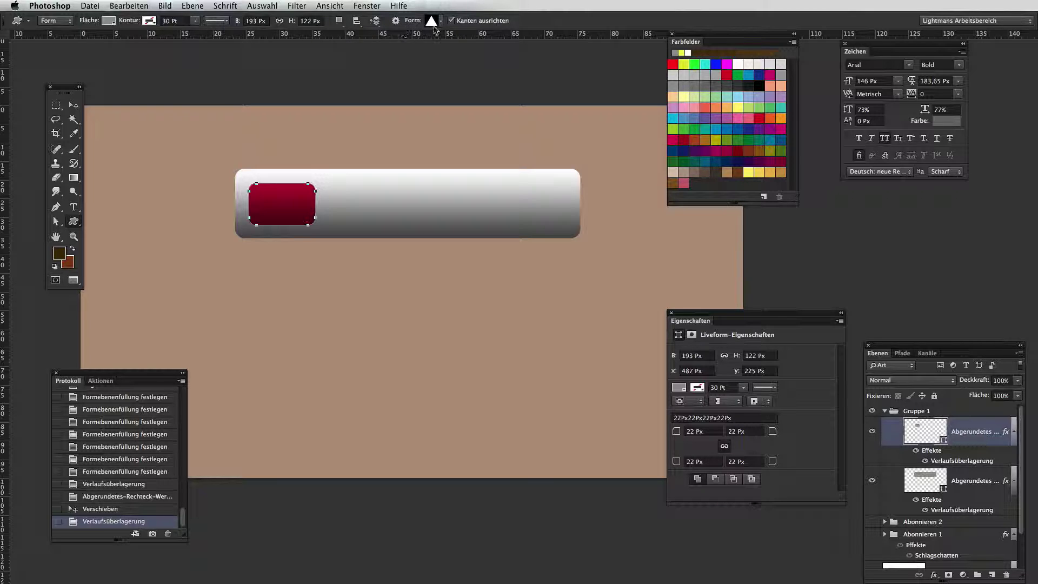
pyautogui.click(441, 22)
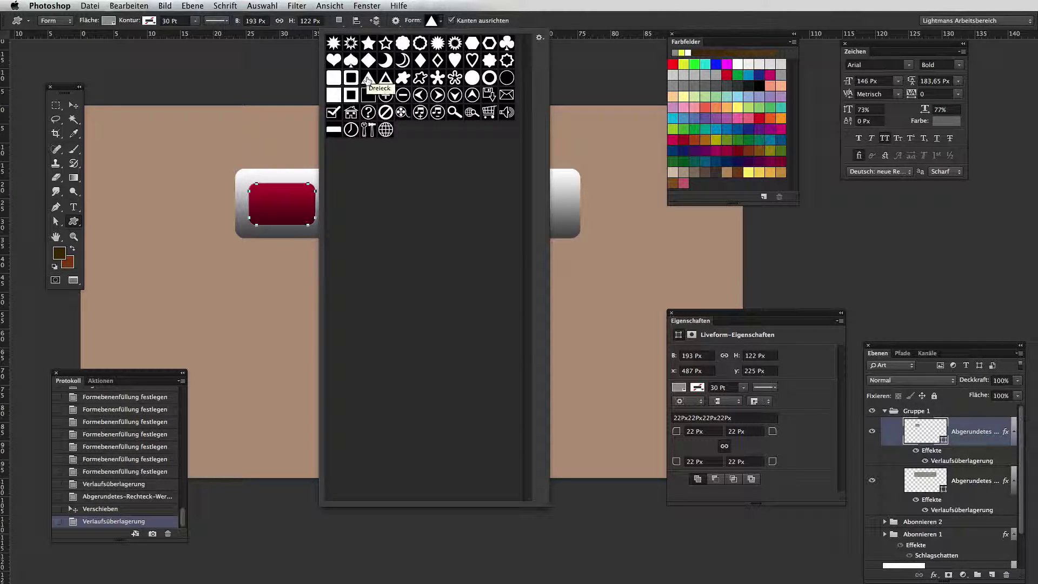
pyautogui.click(539, 38)
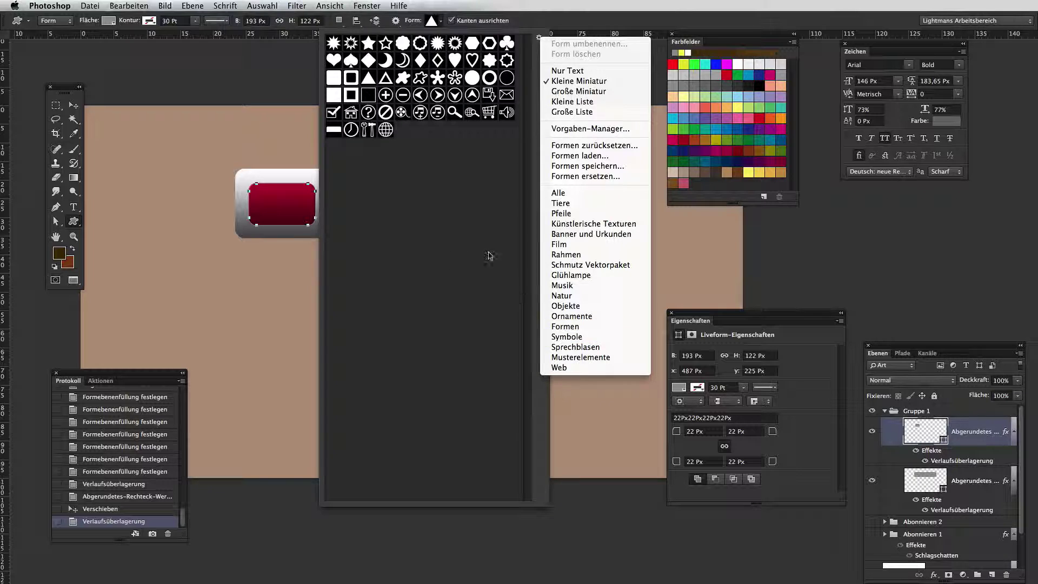
pyautogui.click(565, 326)
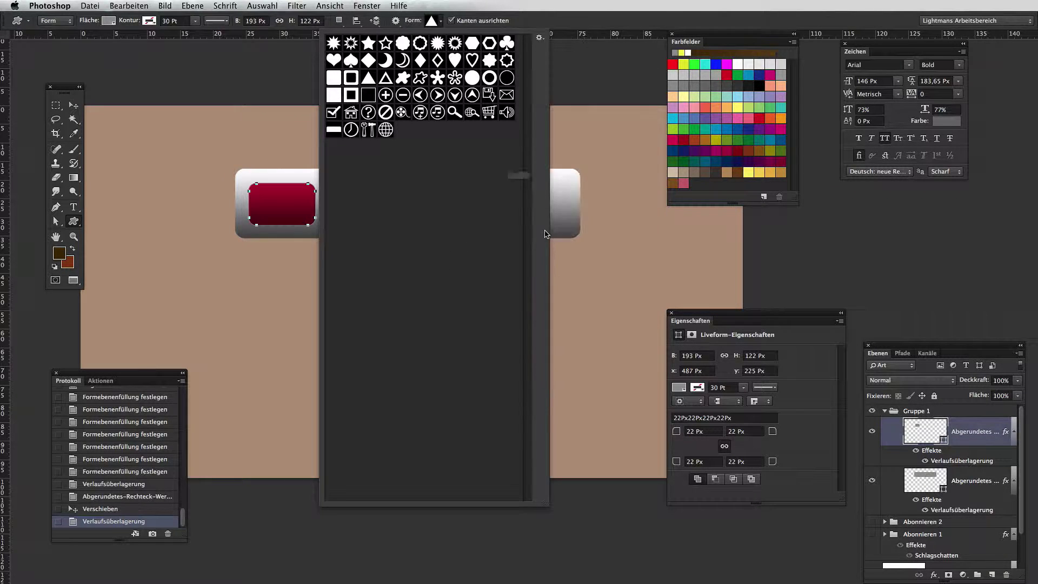
pyautogui.click(472, 200)
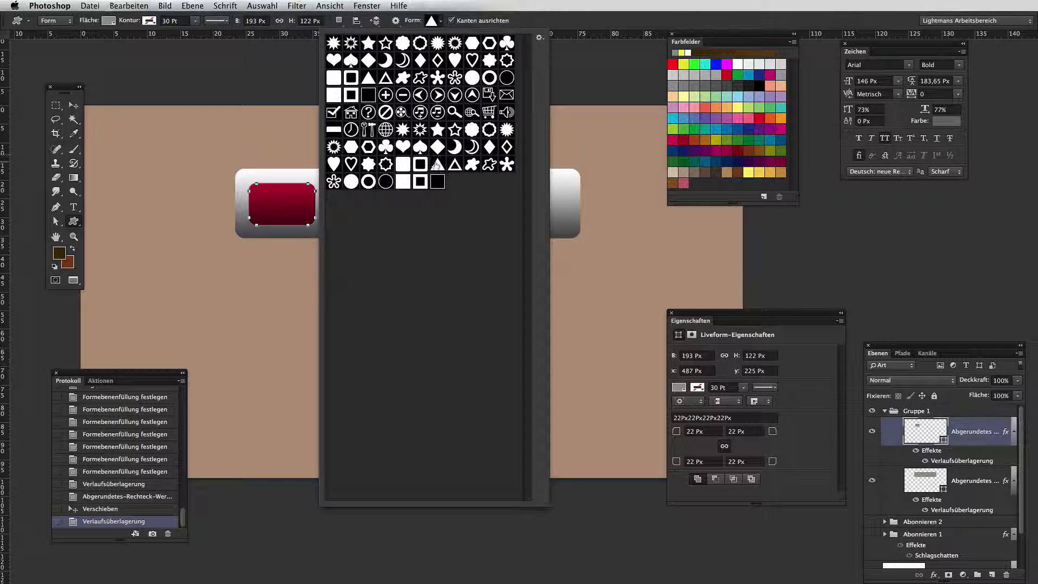
pyautogui.press('Escape')
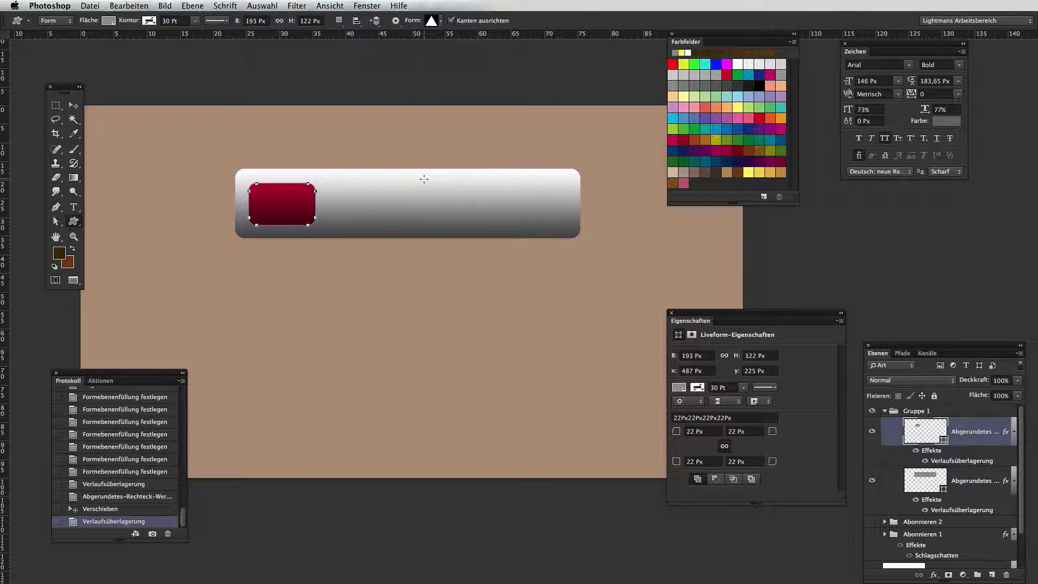
# - Draw a triangle custom shape over the red square
pyautogui.moveTo(263, 196); pyautogui.dragTo(306, 210)
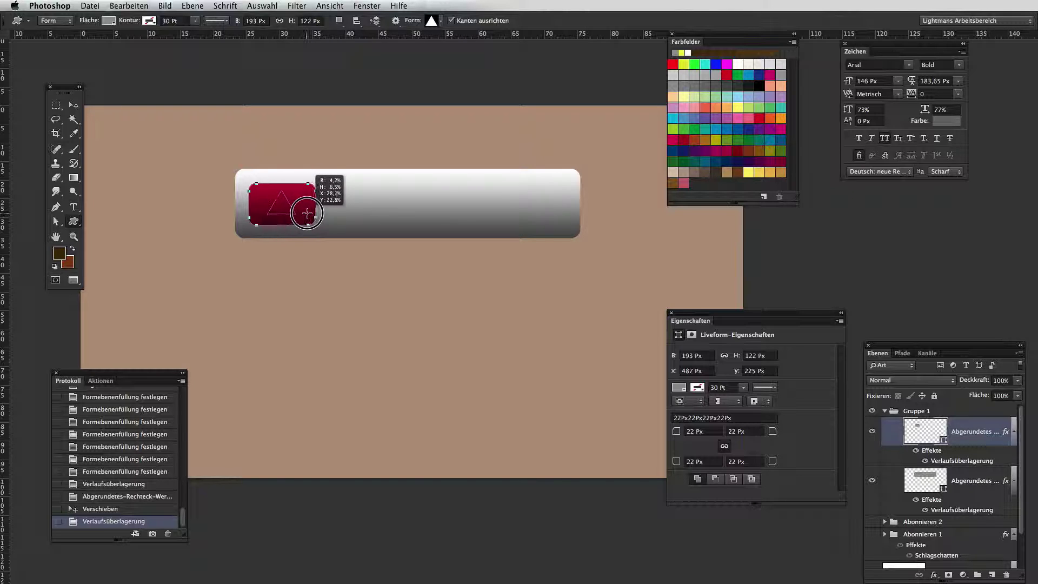
pyautogui.moveTo(305, 211); pyautogui.dragTo(300, 203)
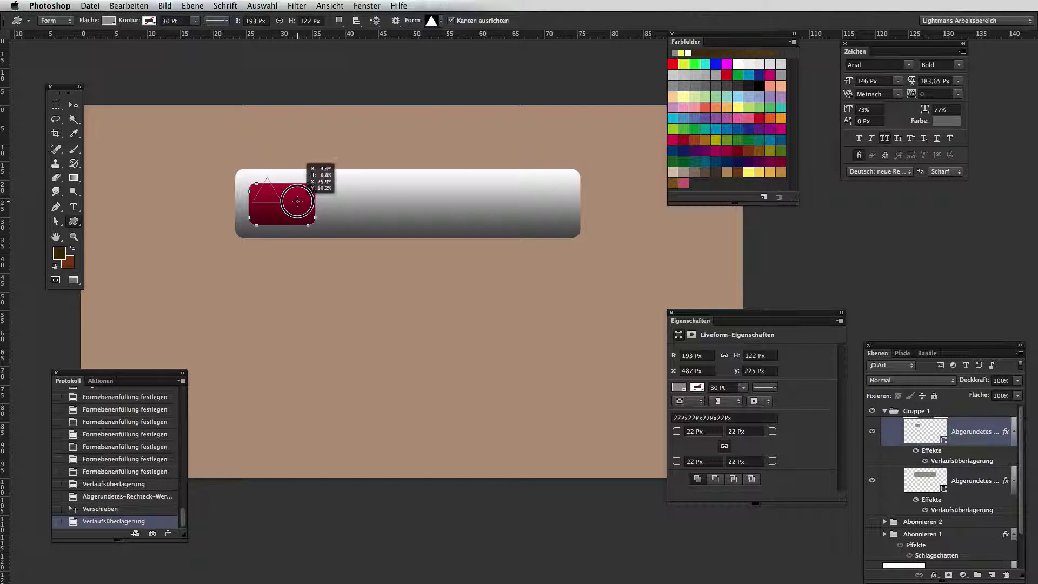
pyautogui.moveTo(295, 200); pyautogui.dragTo(311, 209)
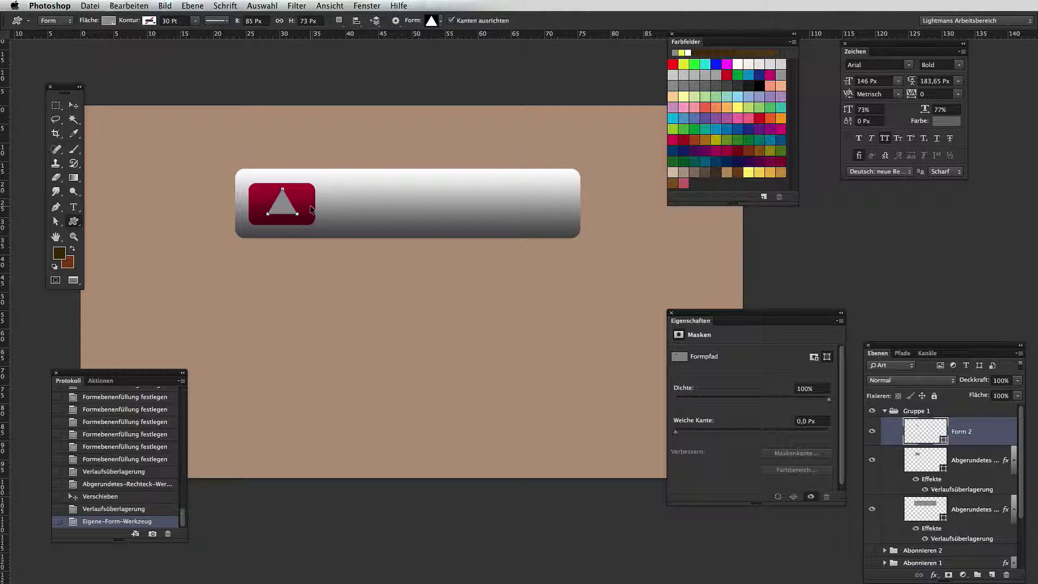
# - Rotate the triangle 90° to point right and nudge it into place on the square
pyautogui.hotkey('ctrl', 't')
pyautogui.moveTo(283, 188); pyautogui.dragTo(310, 178)
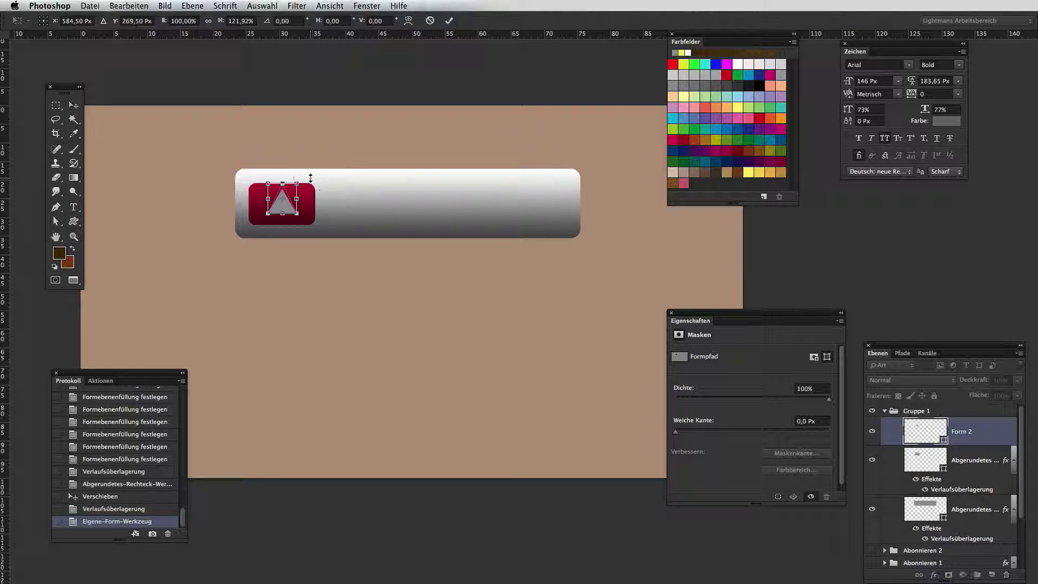
pyautogui.press('Escape')
pyautogui.hotkey('ctrl', 't')
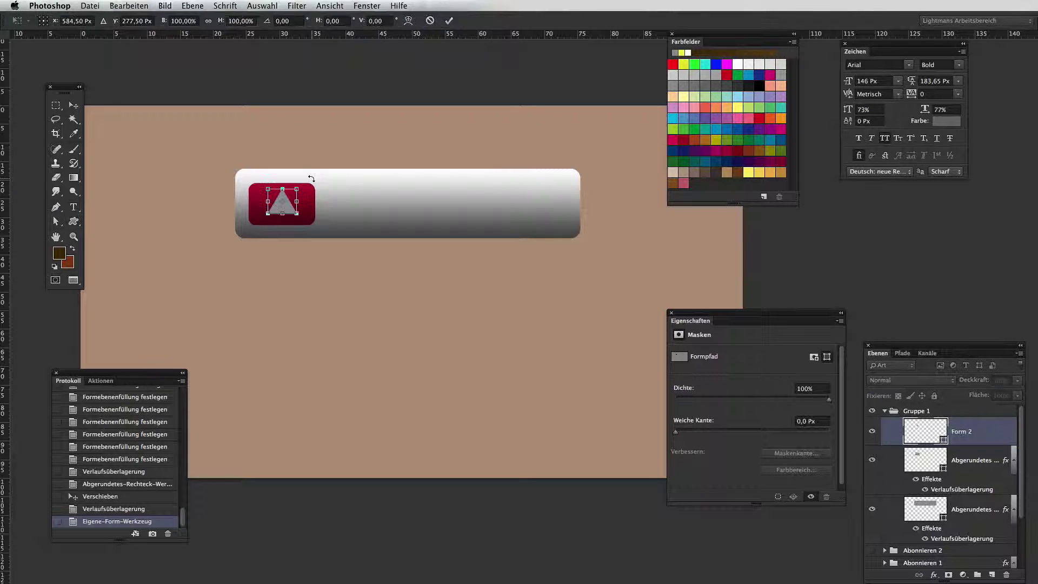
pyautogui.moveTo(311, 180); pyautogui.dragTo(313, 240)
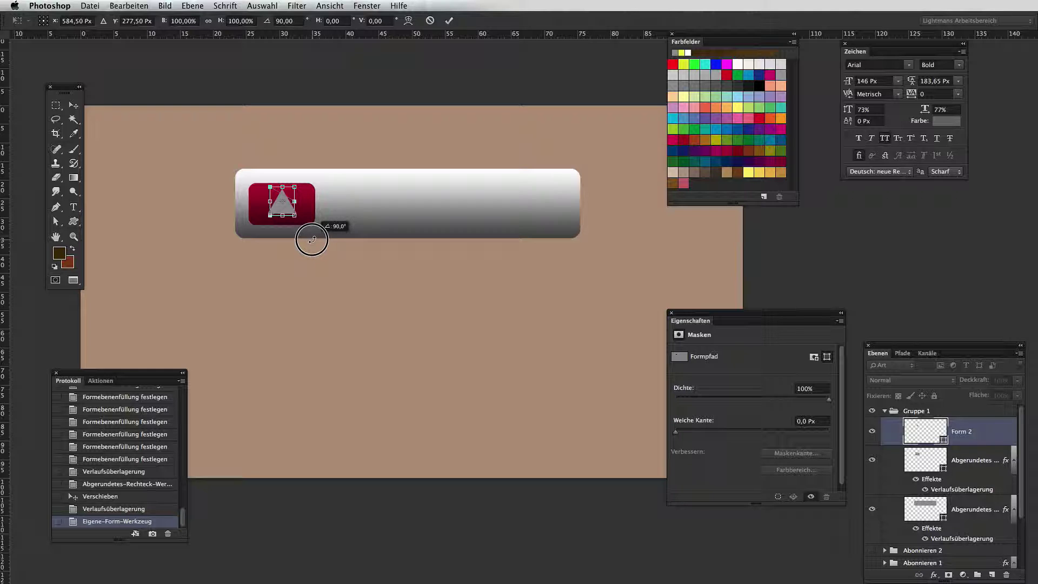
pyautogui.press('Return')
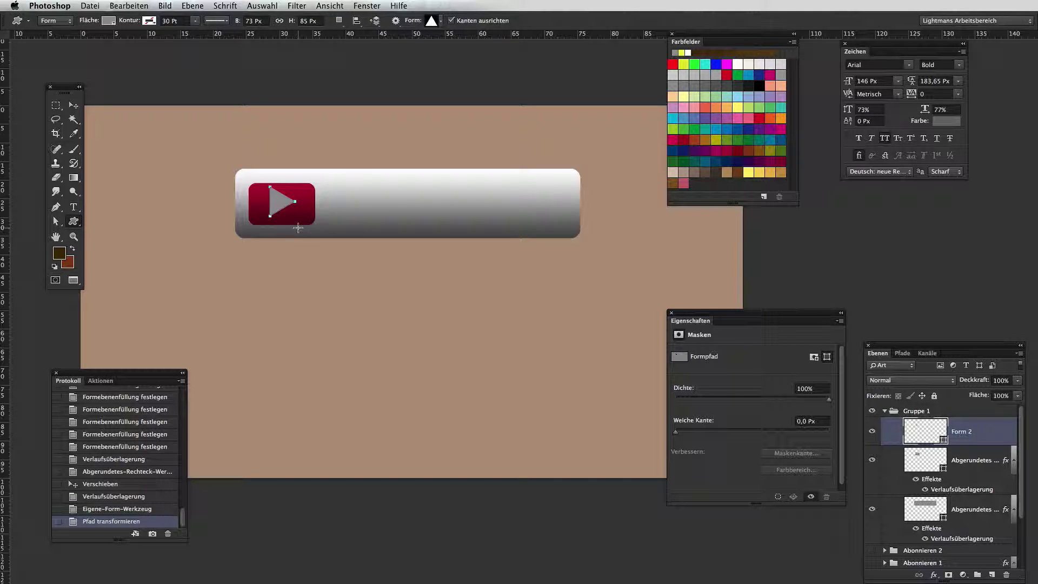
pyautogui.press('v')
pyautogui.moveTo(290, 226); pyautogui.dragTo(291, 227)
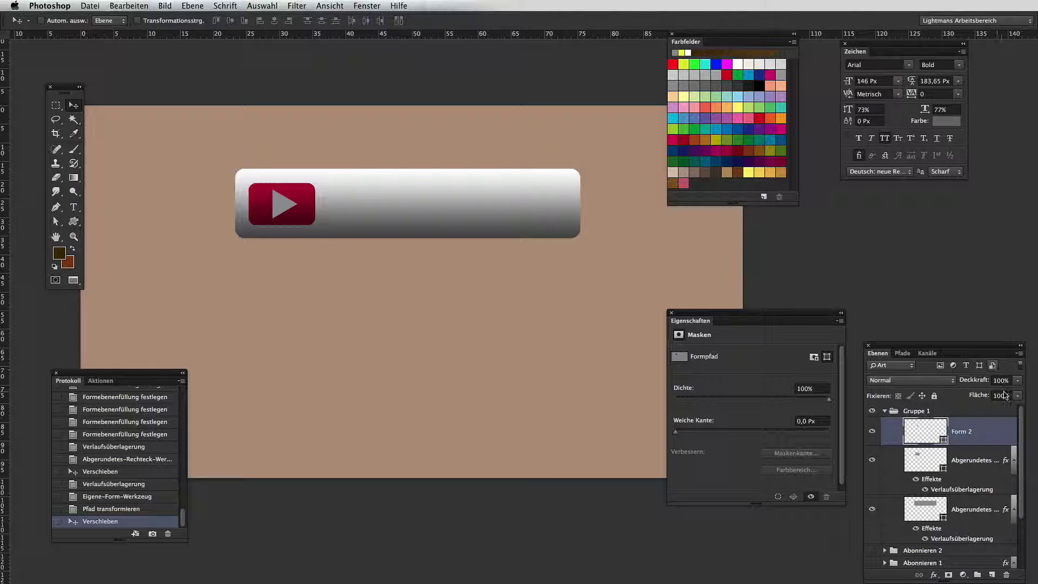
# - Add a Gradient Overlay to the Form 2 triangle and edit its left colour stop
pyautogui.doubleClick(996, 431)
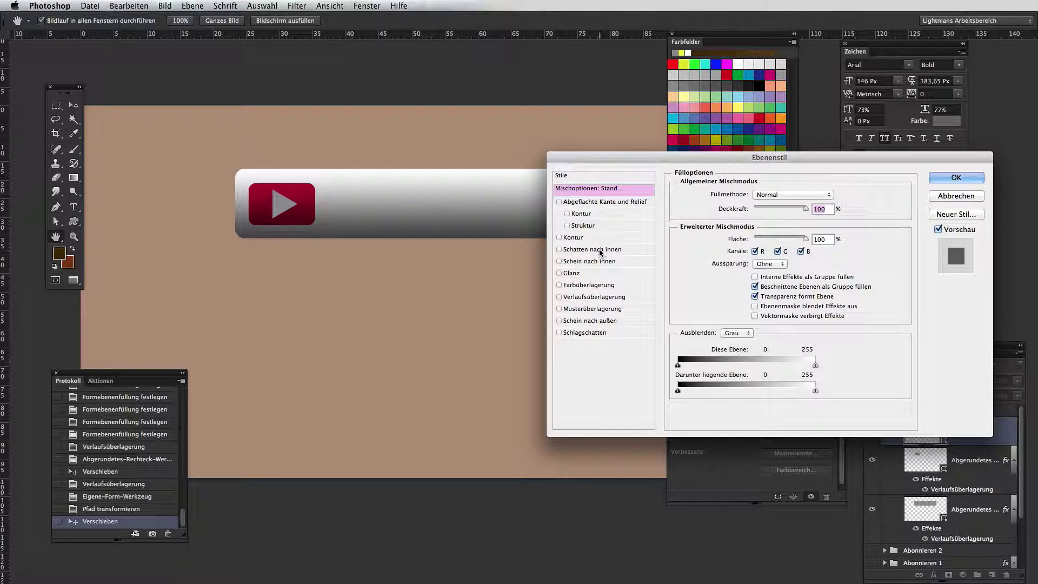
pyautogui.click(594, 297)
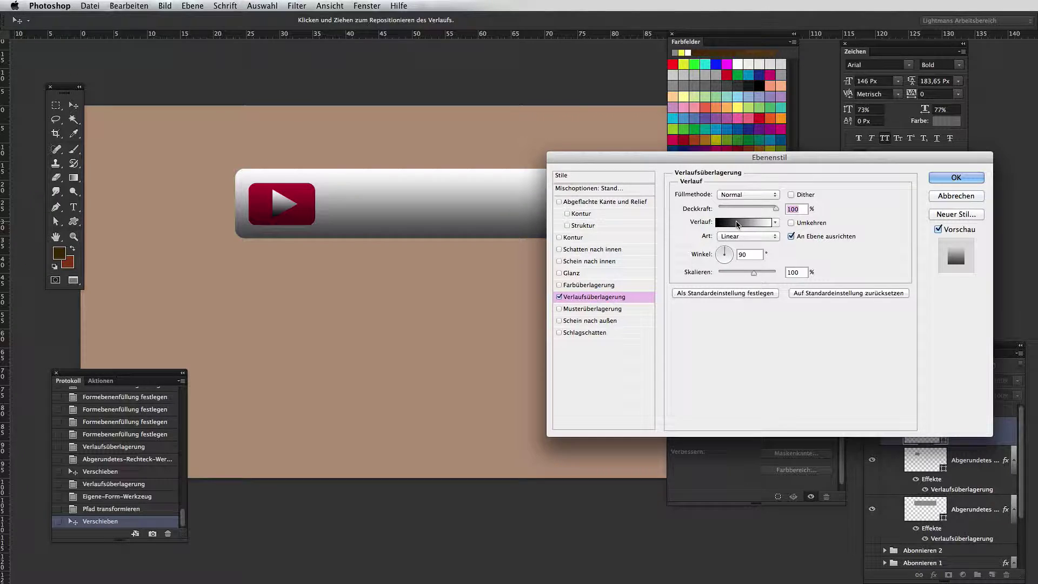
pyautogui.click(737, 223)
pyautogui.click(558, 239)
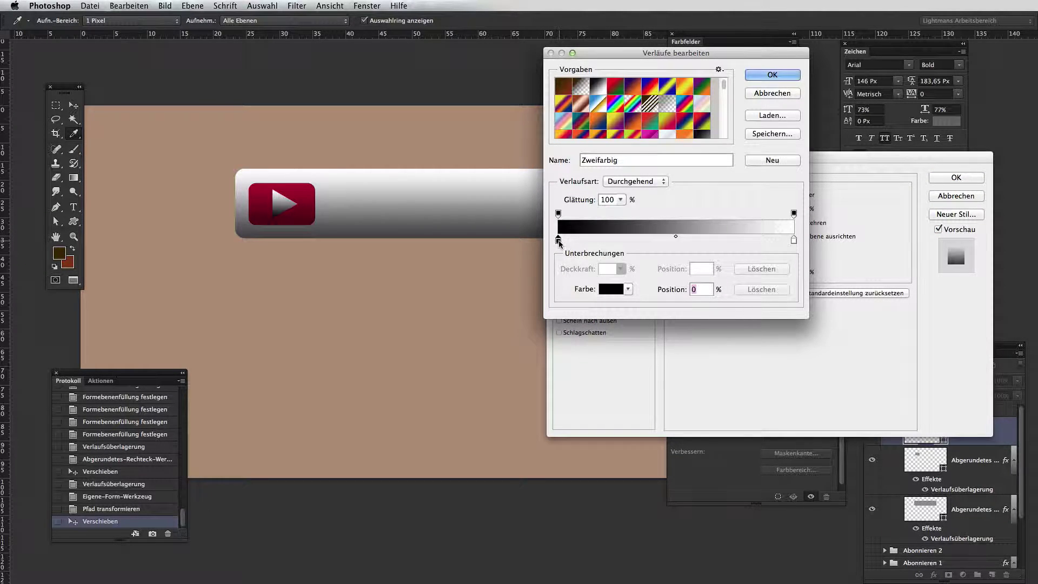
pyautogui.doubleClick(558, 240)
# - Set the left stop to grey 7c7c7c so the triangle fades to white, and confirm
pyautogui.click(246, 306)
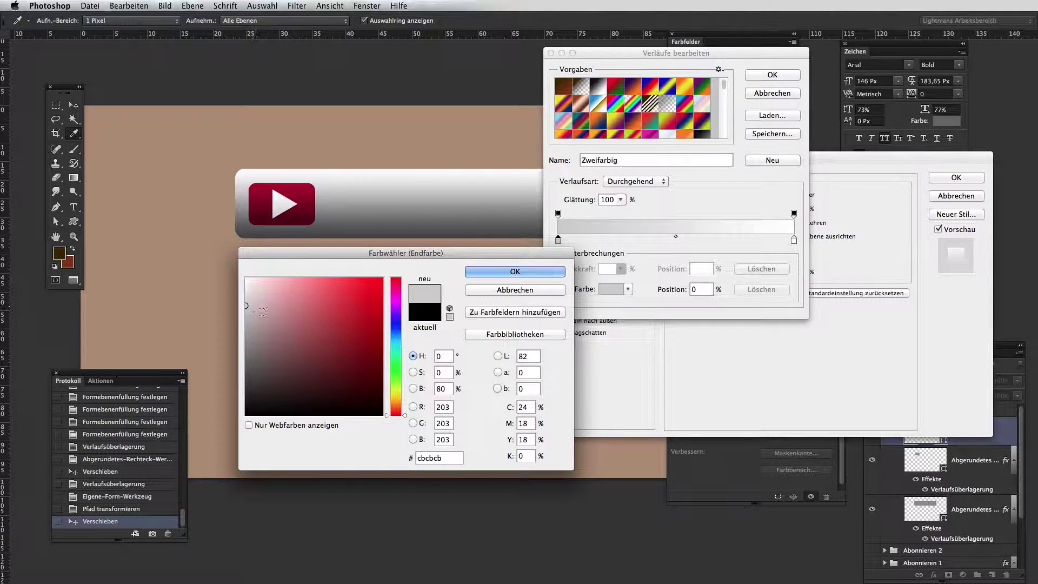
pyautogui.click(248, 325)
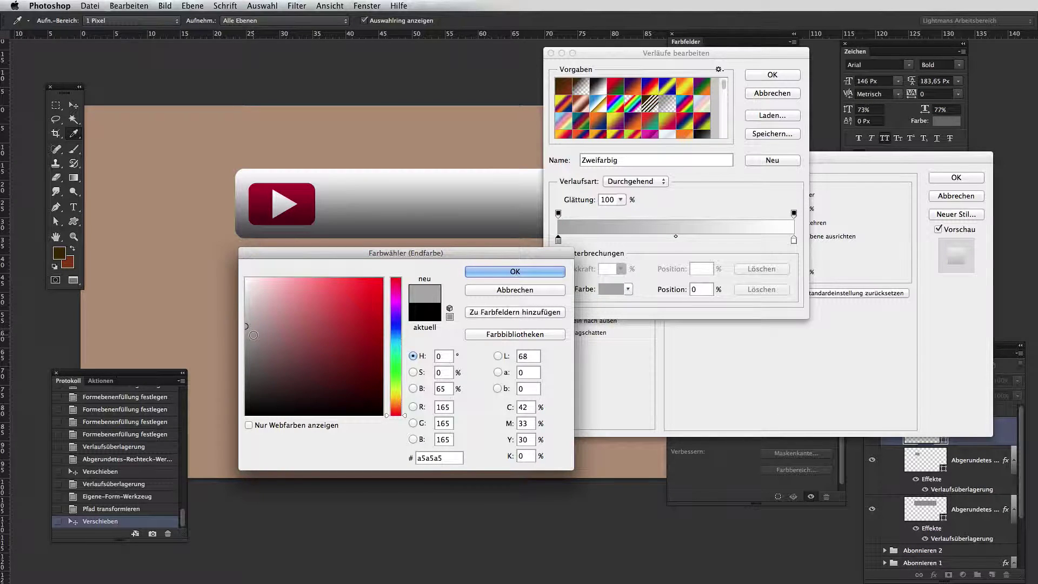
pyautogui.click(244, 348)
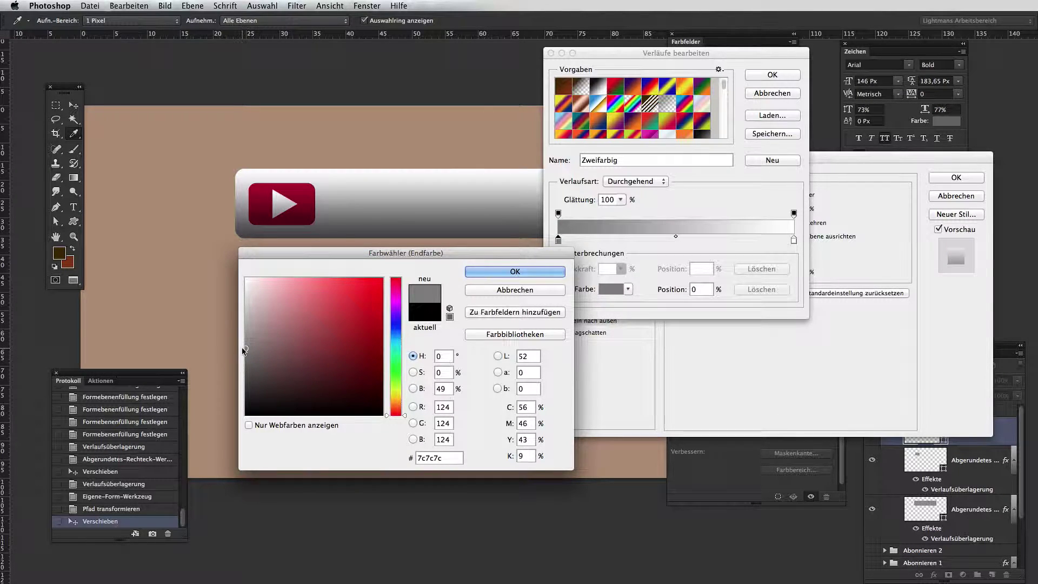
pyautogui.click(241, 354)
pyautogui.press('Return')
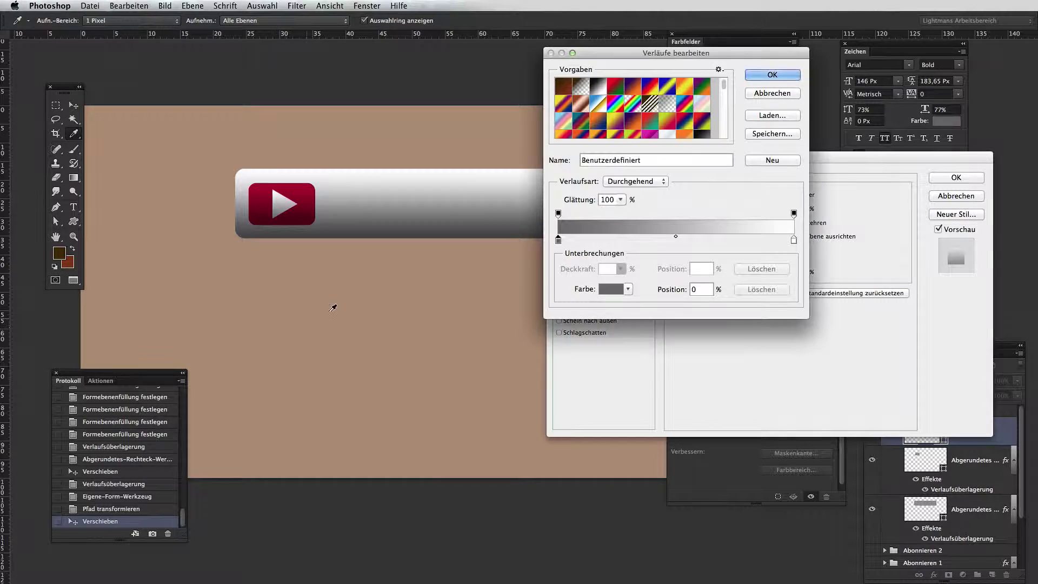
pyautogui.press('Return')
pyautogui.press('Return')
pyautogui.hotkey('ctrl', '-')
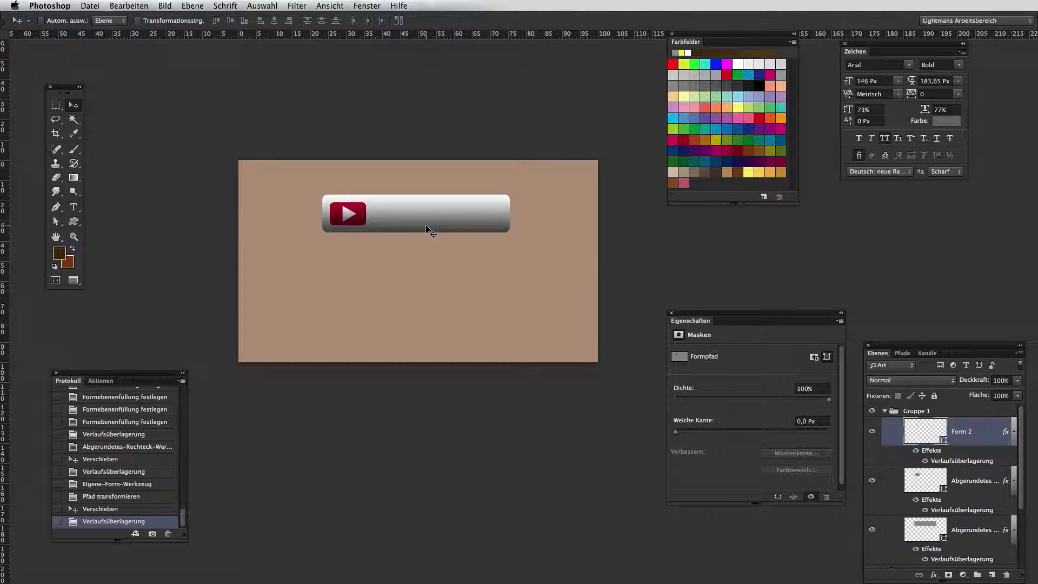
pyautogui.hotkey('ctrl', '+')
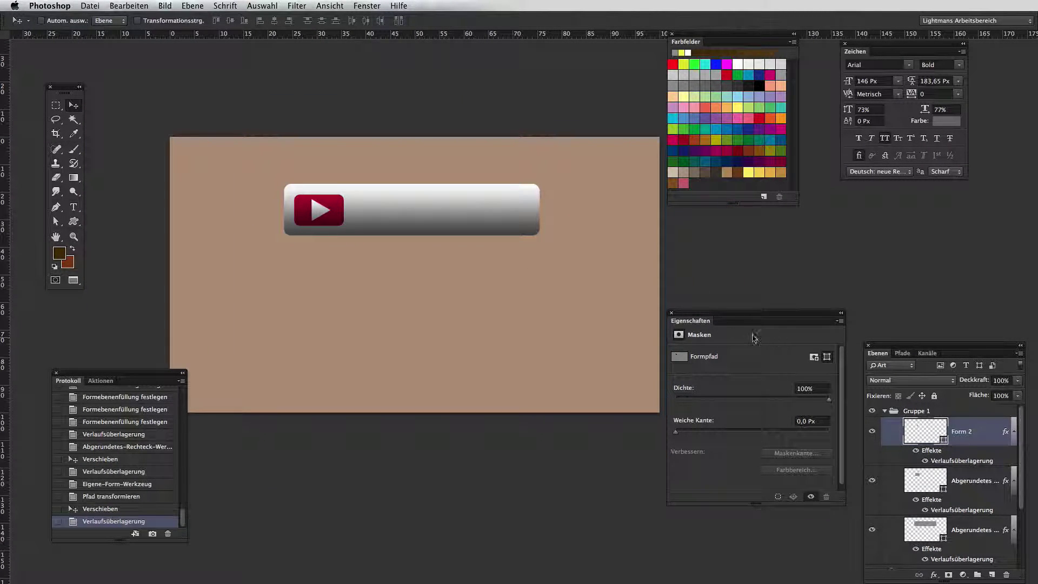
pyautogui.press('t')
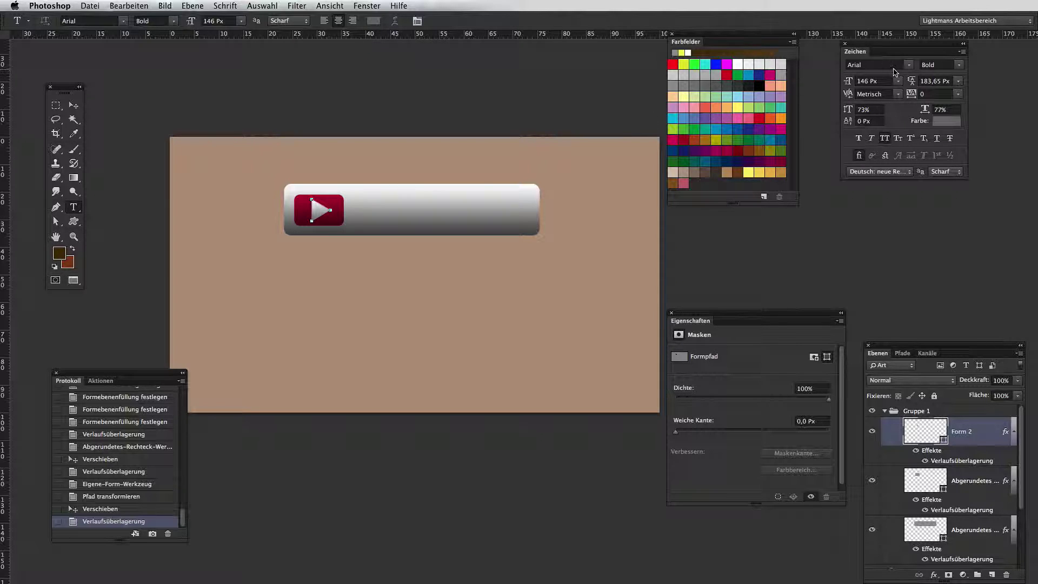
# - Type ABONNIEREN in 120 px Arial Bold and place it right of the play icon
pyautogui.click(859, 81)
pyautogui.write('120')
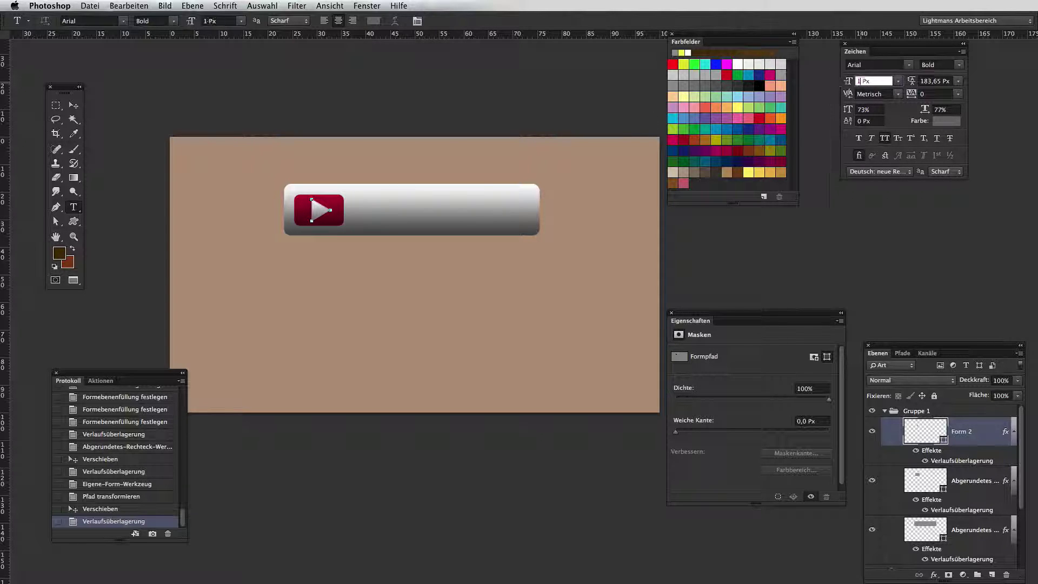
pyautogui.press('Return')
pyautogui.click(356, 209)
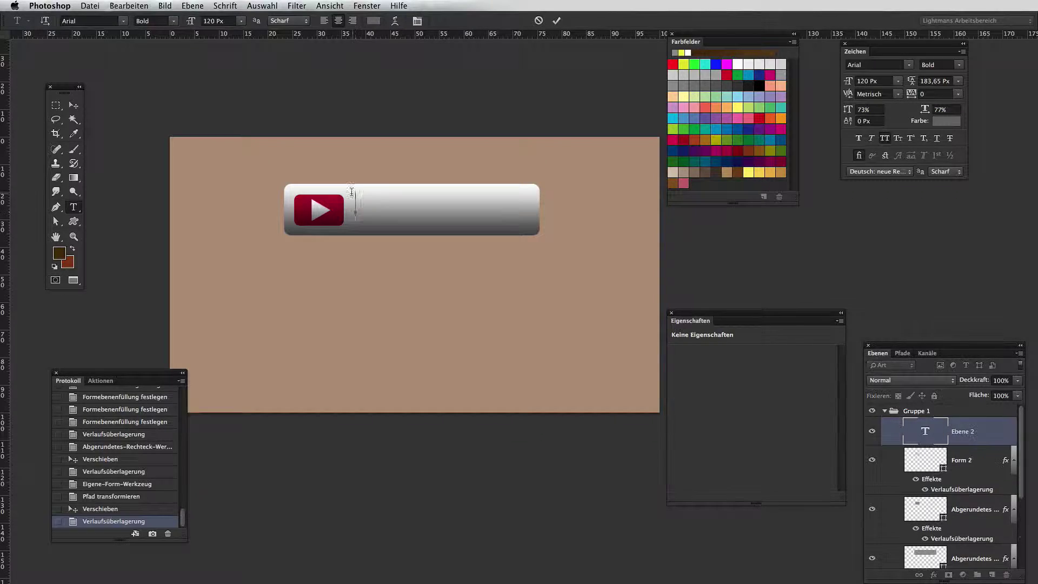
pyautogui.write('AB')
pyautogui.write('ONNIERE')
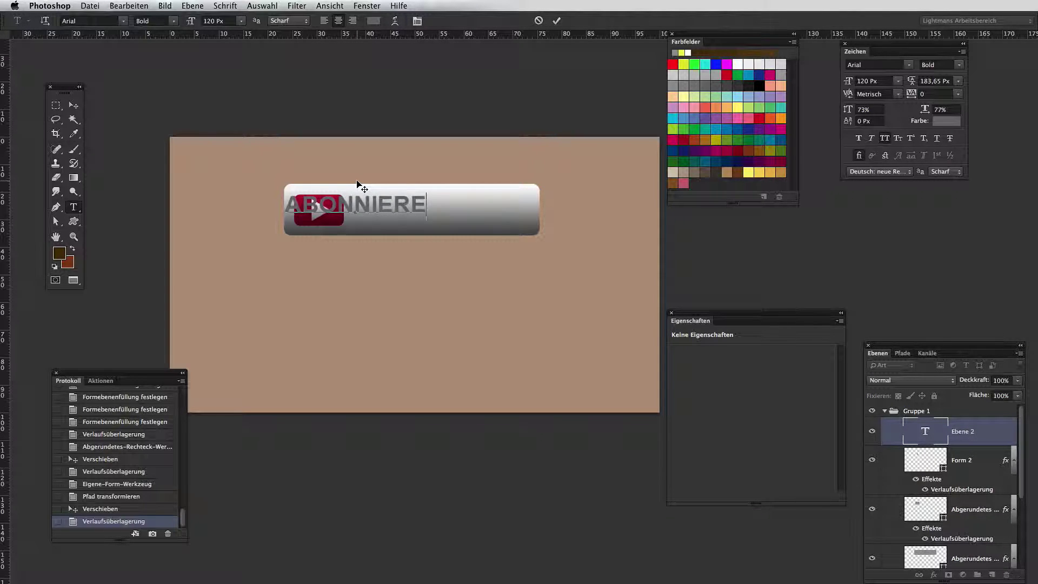
pyautogui.write('N')
pyautogui.hotkey('ctrl', 'Return')
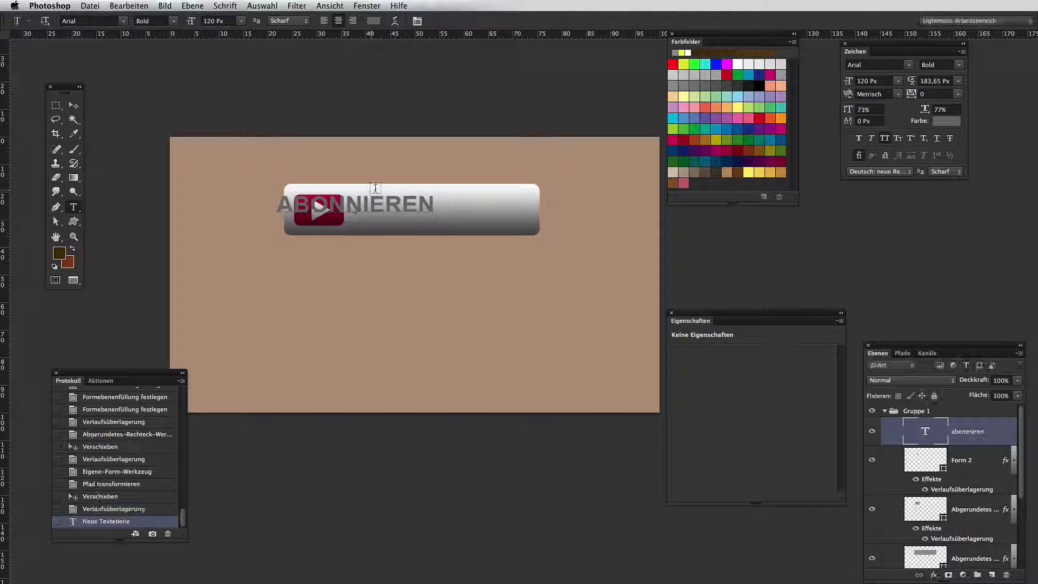
pyautogui.press('v')
pyautogui.moveTo(380, 216); pyautogui.dragTo(463, 221)
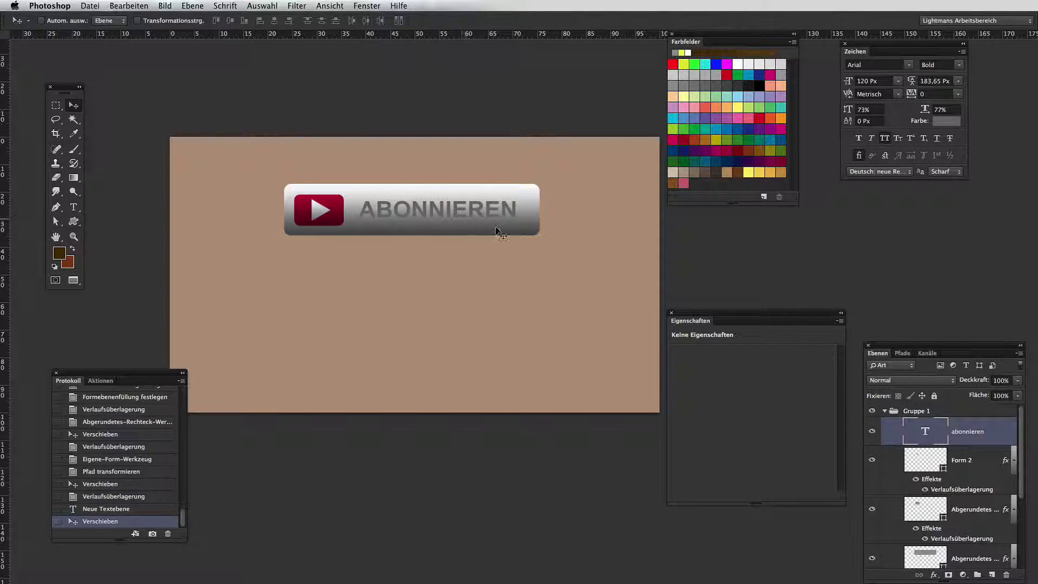
# - Try preset styles such as Smoked Glass on the ABONNIEREN text, ending with a white-to-transparent gradient
pyautogui.doubleClick(1000, 431)
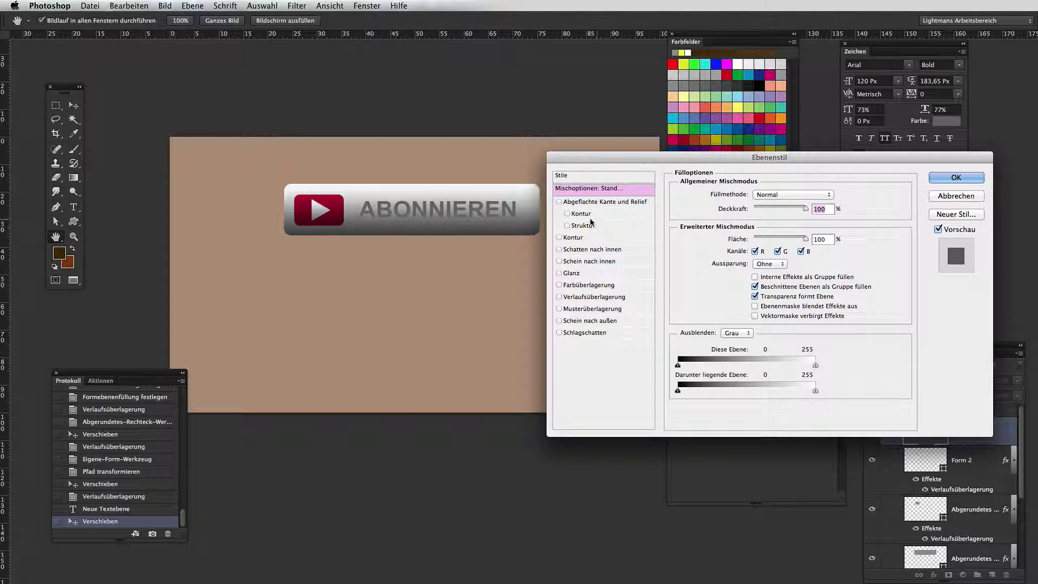
pyautogui.click(584, 181)
pyautogui.click(801, 327)
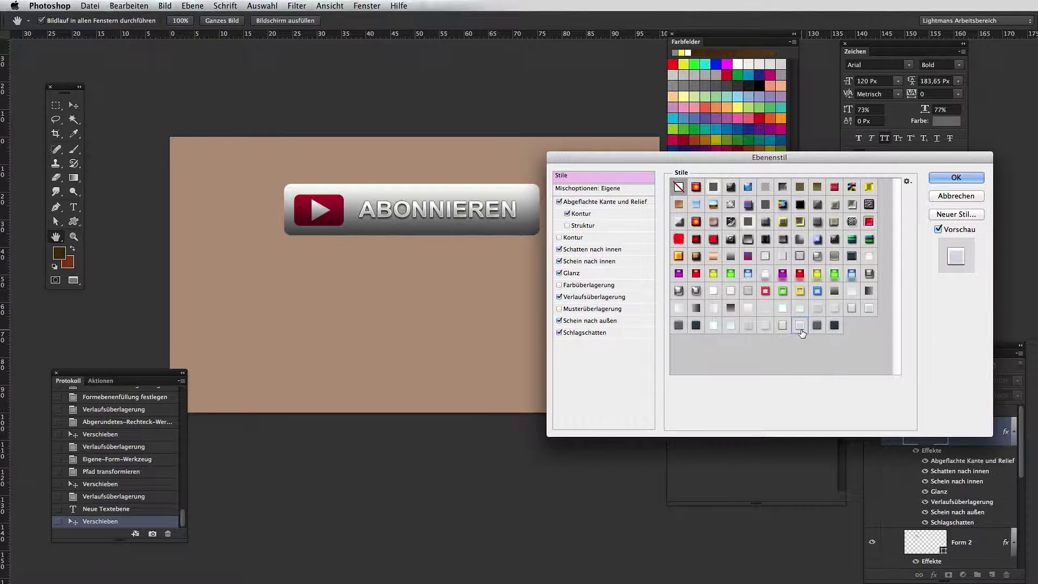
pyautogui.click(748, 325)
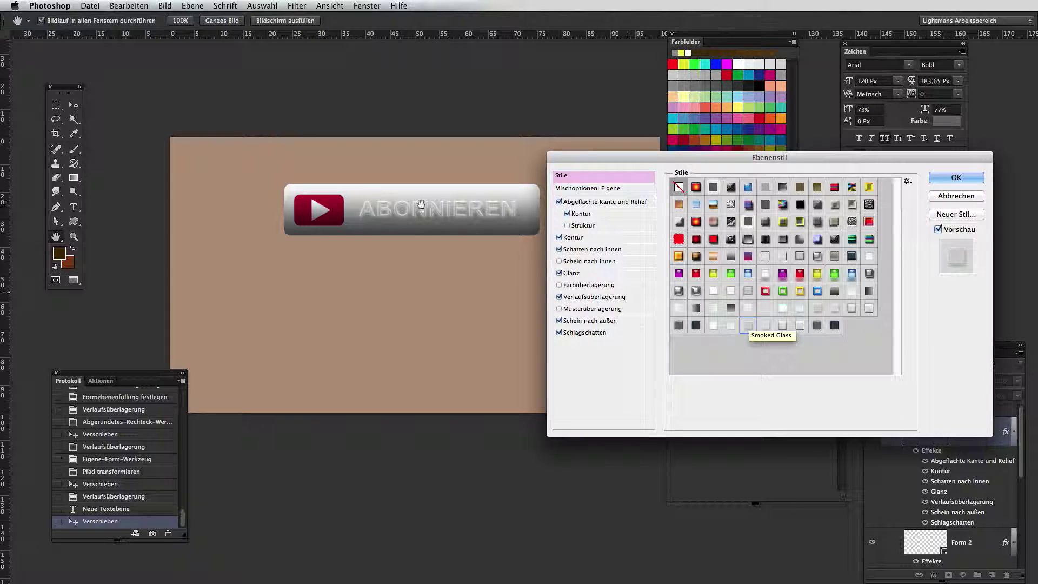
pyautogui.click(714, 325)
pyautogui.click(679, 309)
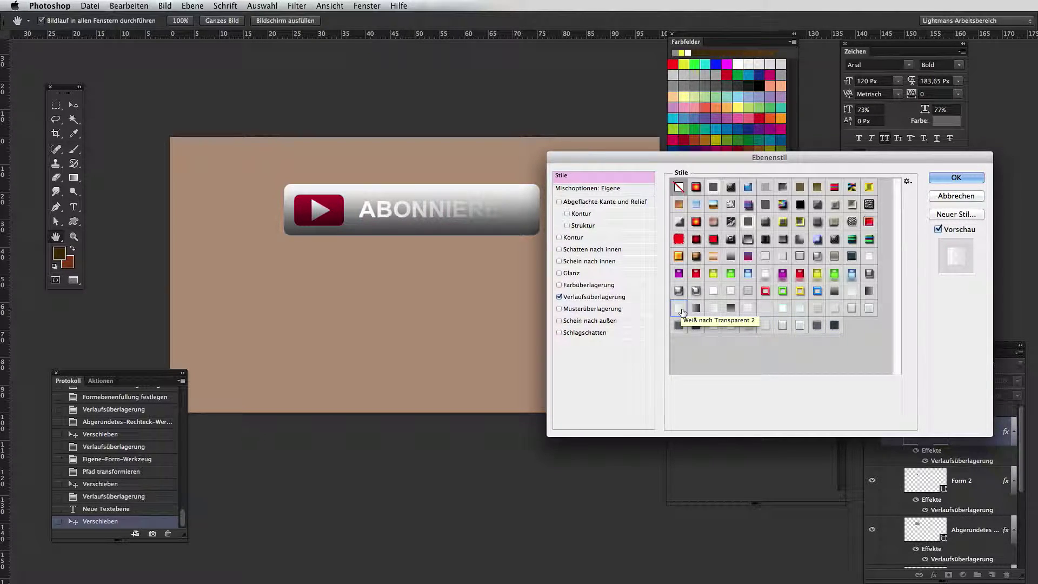
pyautogui.click(852, 295)
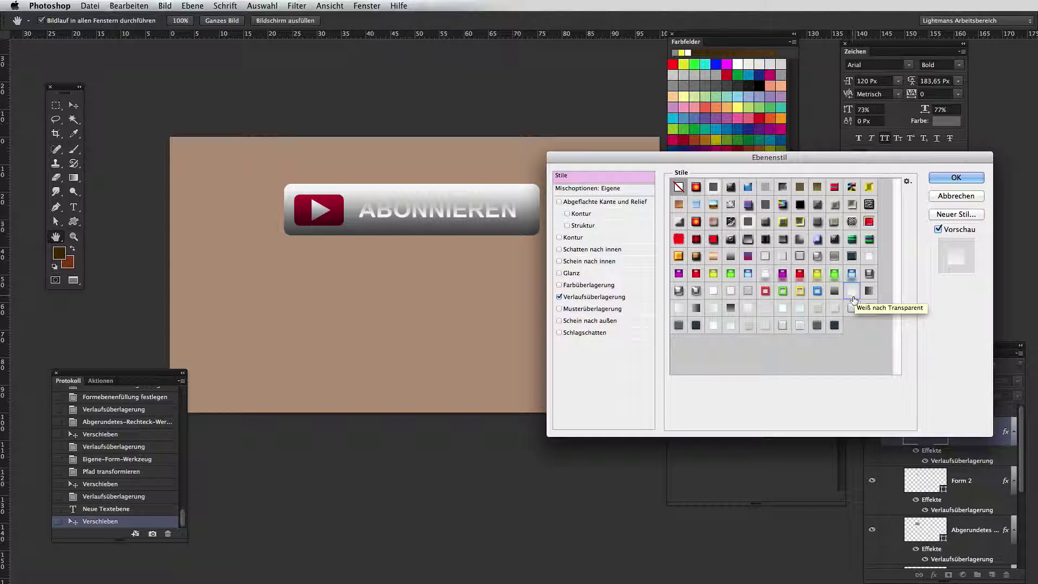
# - Drop the preset's gradient overlay and add Bevel and Emboss with 115% depth and smaller size
pyautogui.click(559, 297)
pyautogui.click(559, 202)
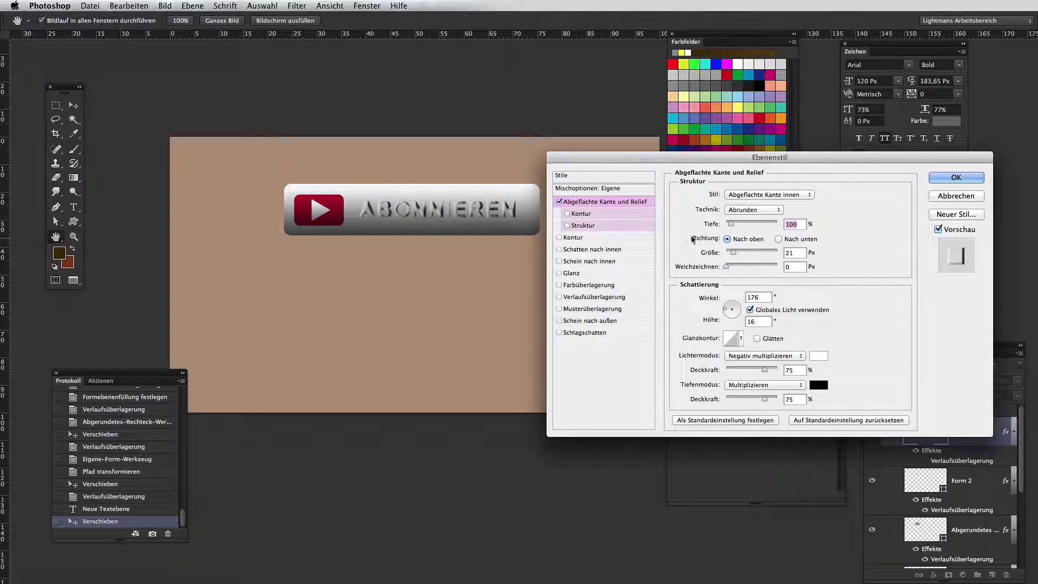
pyautogui.moveTo(731, 225); pyautogui.dragTo(726, 254)
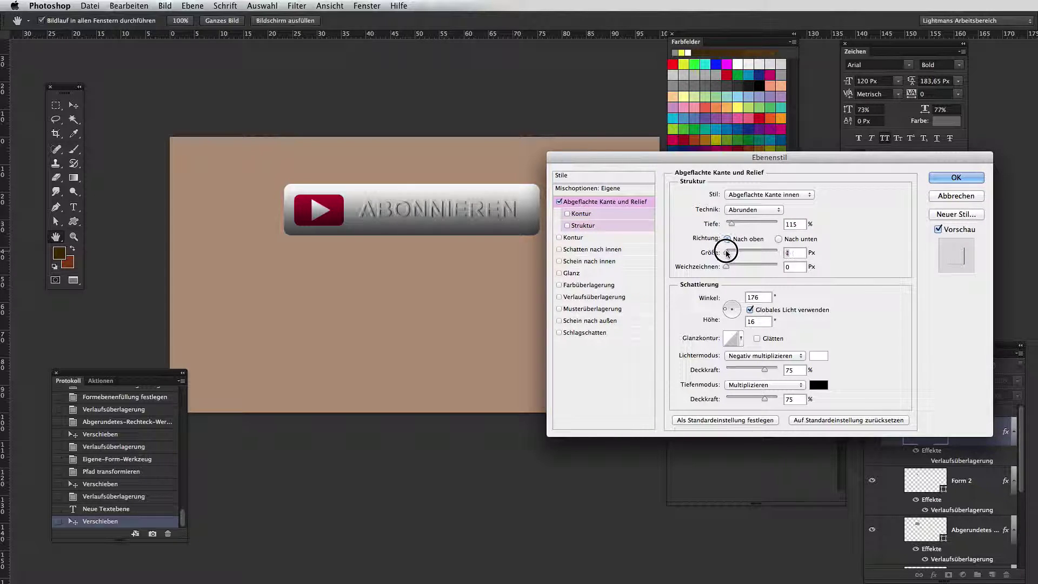
pyautogui.press('Return')
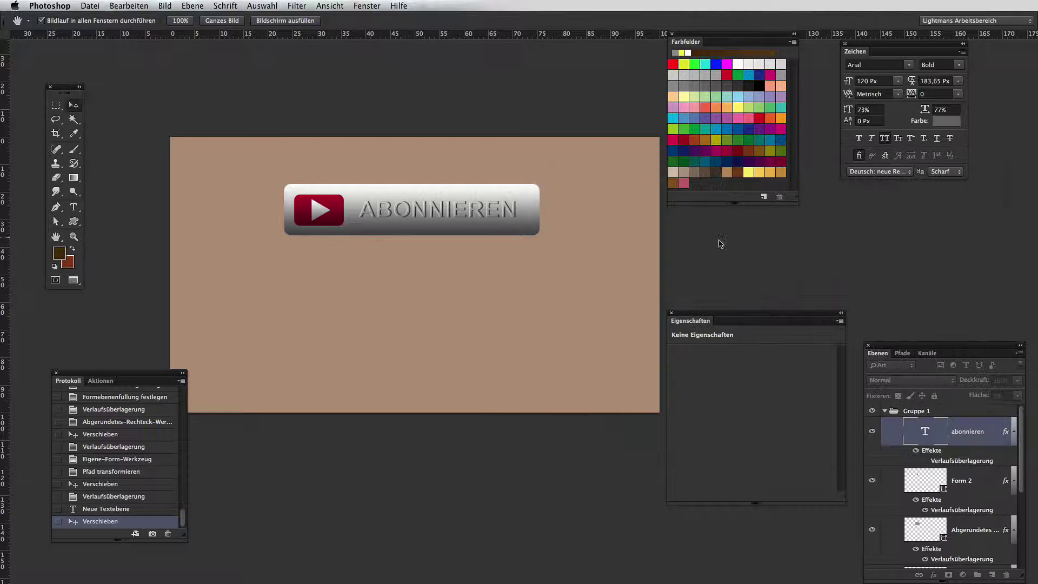
# - Add a Drop Shadow to ABONNIEREN at 23% opacity and 90° angle
pyautogui.press('v')
pyautogui.scroll(3, 392, 217)
pyautogui.scroll(-1, 389, 215)
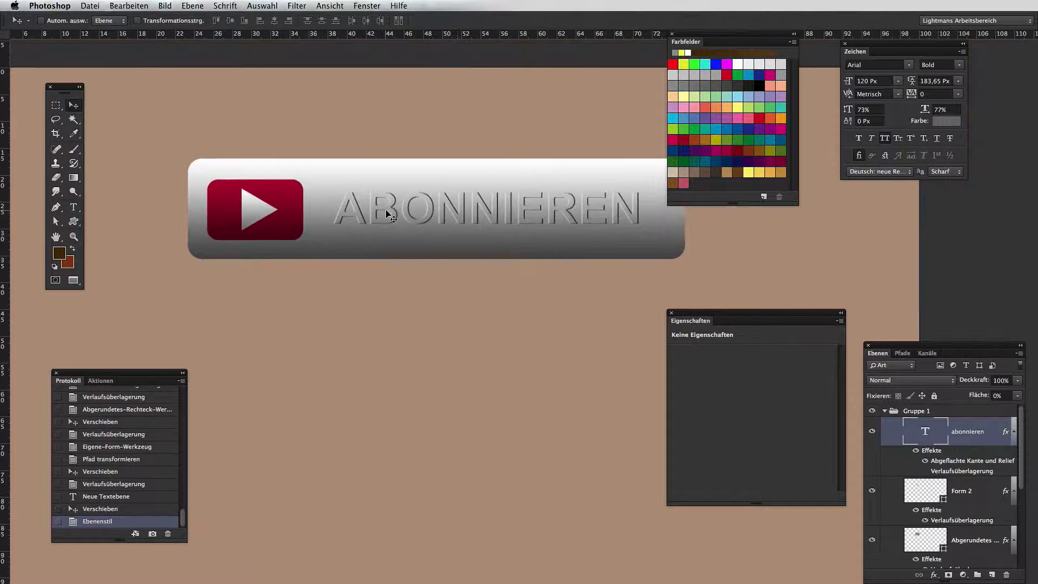
pyautogui.doubleClick(937, 461)
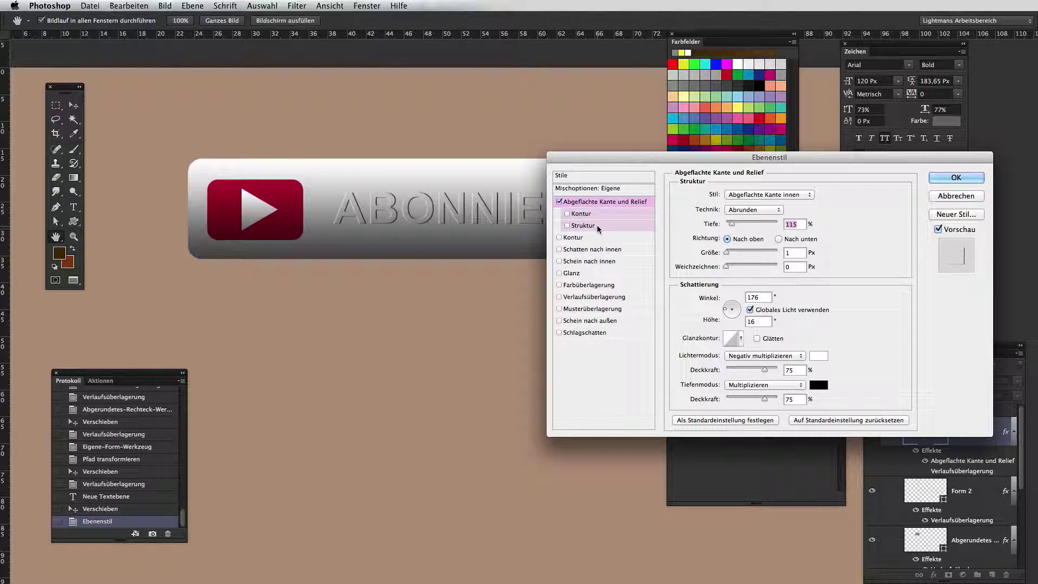
pyautogui.click(583, 333)
pyautogui.moveTo(757, 208); pyautogui.dragTo(724, 219)
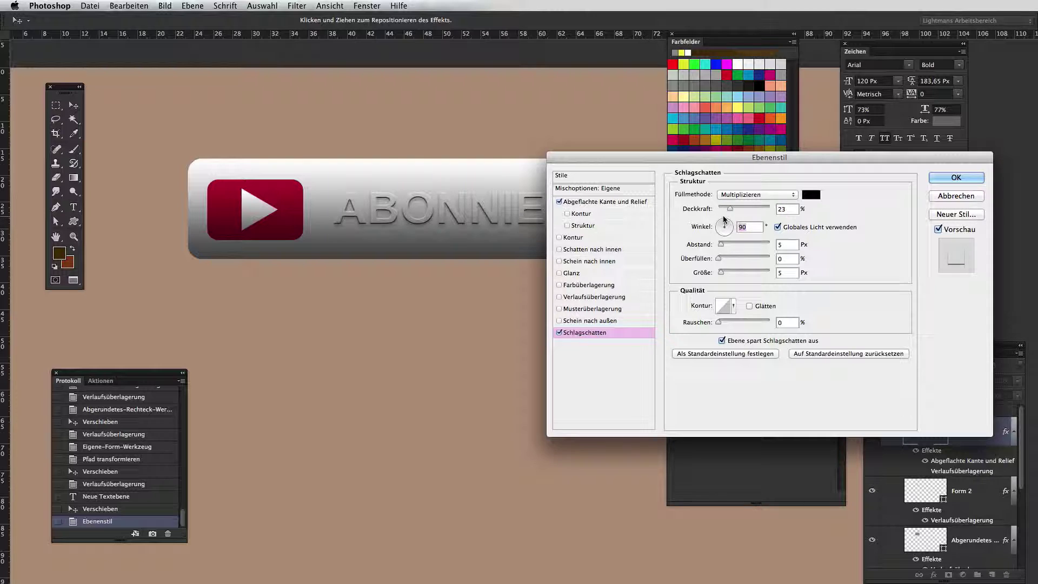
pyautogui.press('Return')
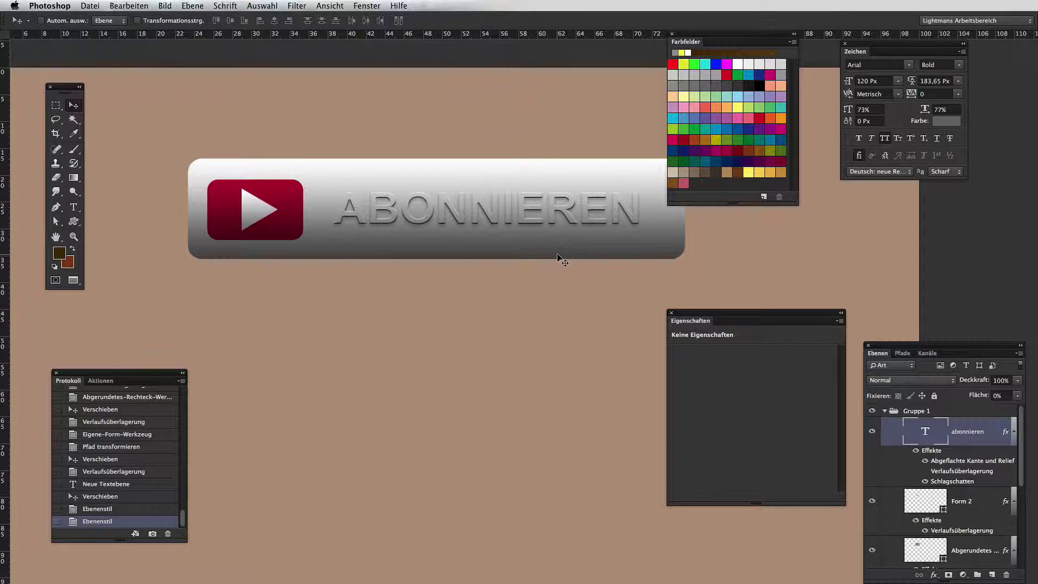
# - Give Gruppe 1 a Drop Shadow with 75% opacity, 19 px distance and 76 px size
pyautogui.click(885, 411)
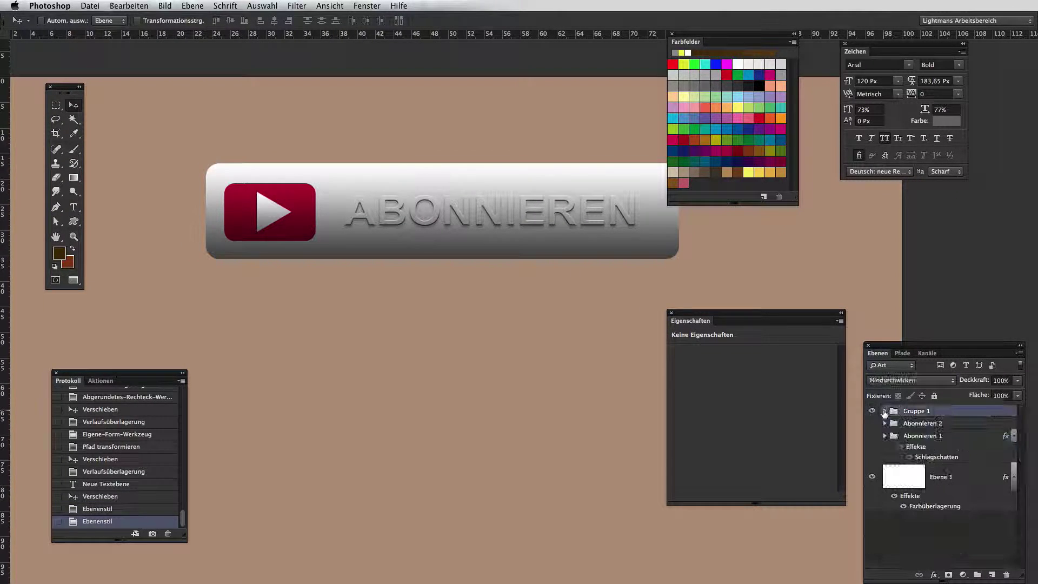
pyautogui.hscroll(5, 449, 276)
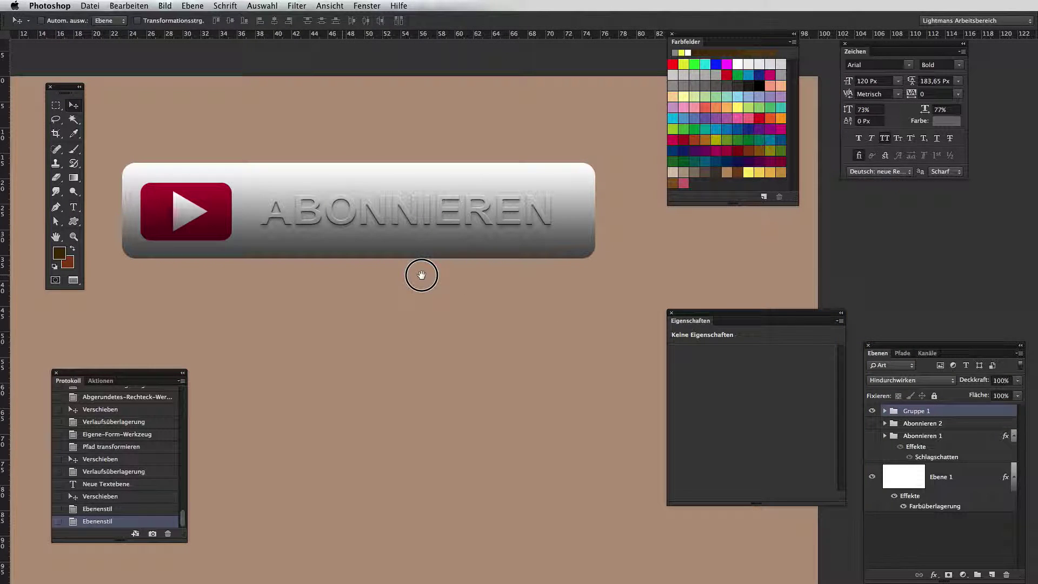
pyautogui.doubleClick(977, 416)
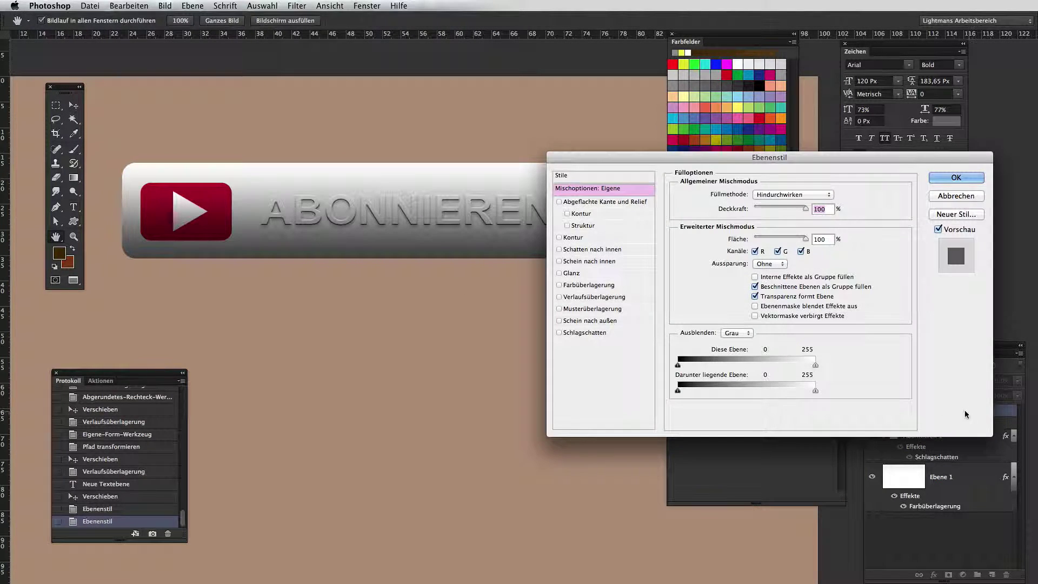
pyautogui.click(594, 334)
pyautogui.hotkey('ctrl', '-')
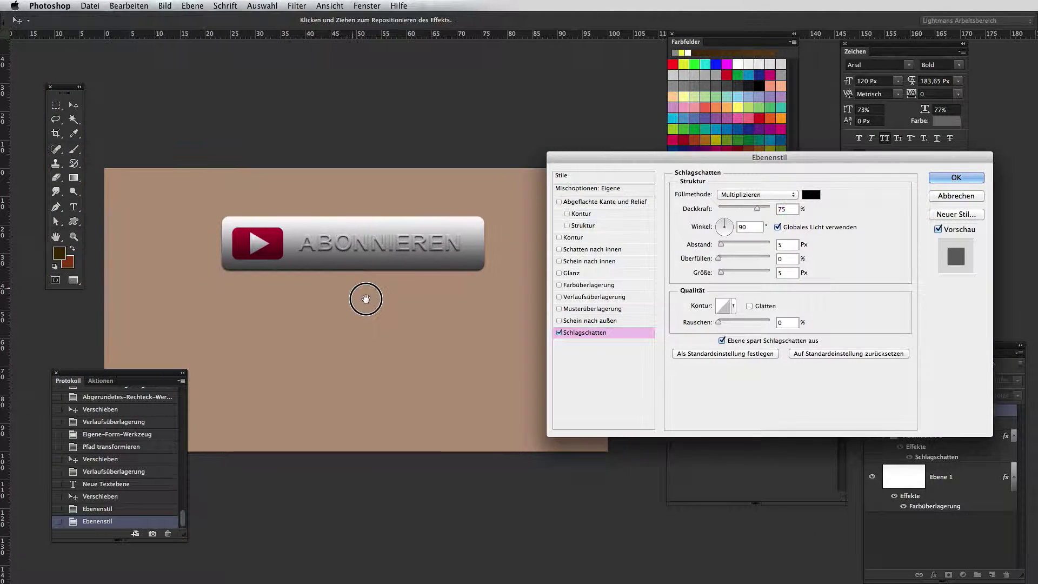
pyautogui.scroll(1, 366, 299)
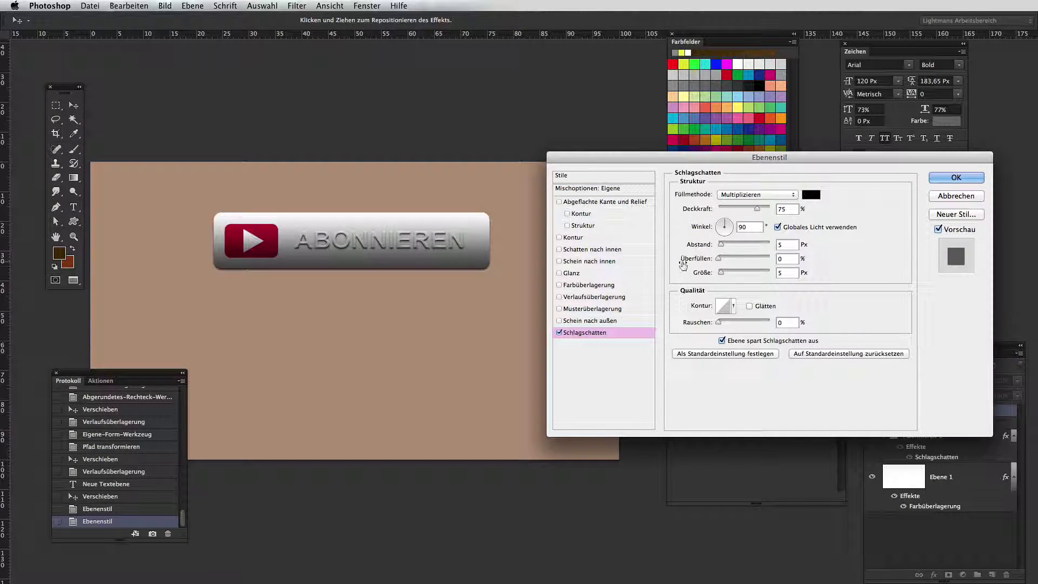
pyautogui.moveTo(721, 272); pyautogui.dragTo(727, 274)
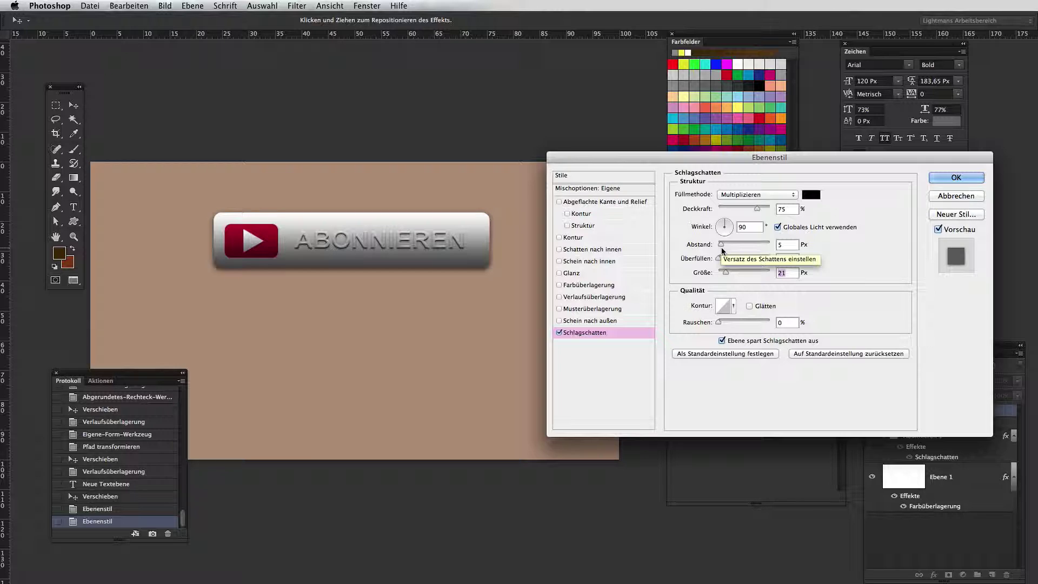
pyautogui.moveTo(721, 244); pyautogui.dragTo(737, 272)
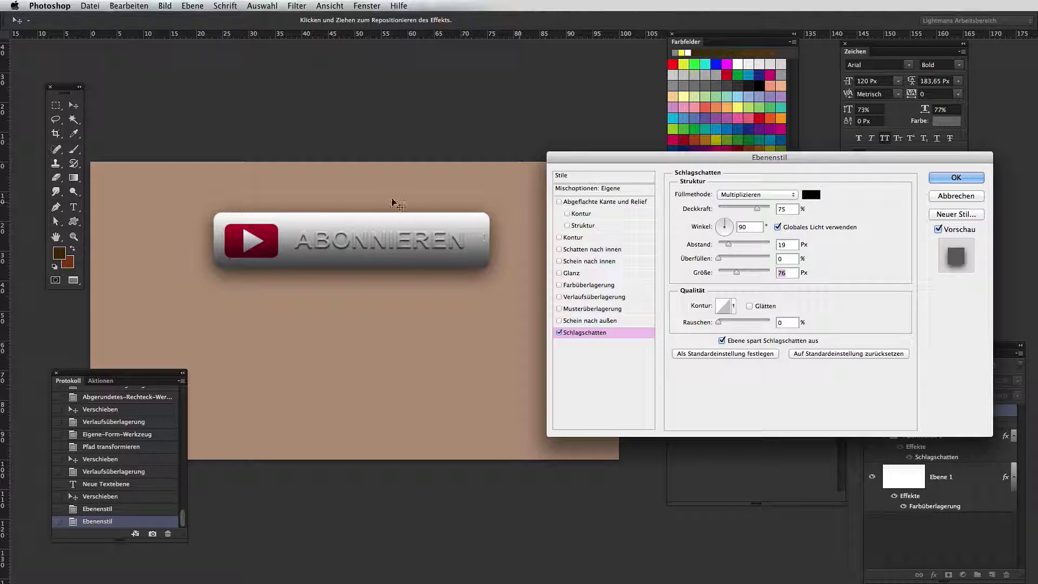
pyautogui.press('Return')
pyautogui.hotkey('ctrl', '0')
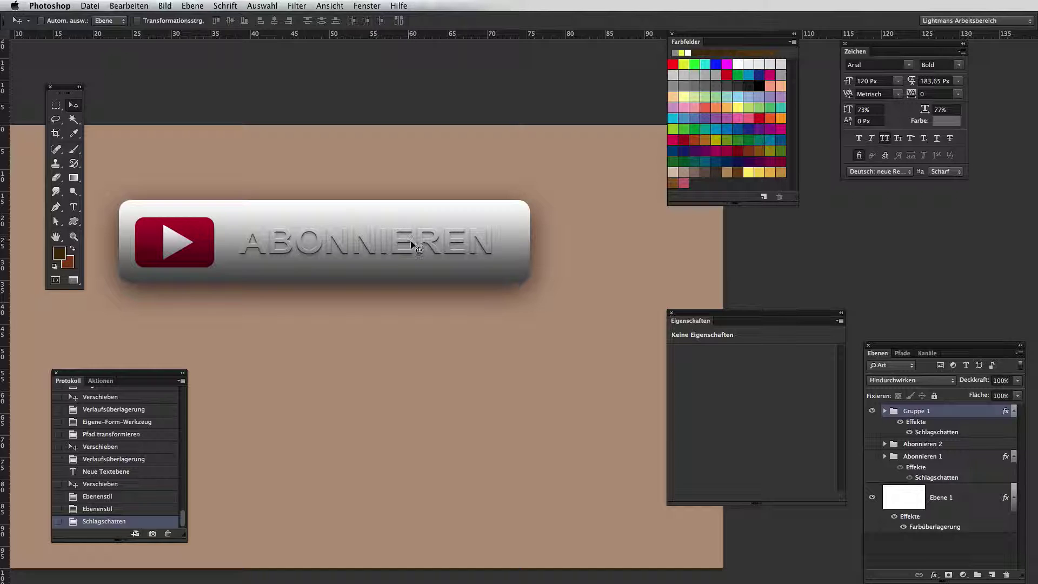
# - Free-transform the button group larger, then shrink it to a small size
pyautogui.scroll(-3, 413, 244)
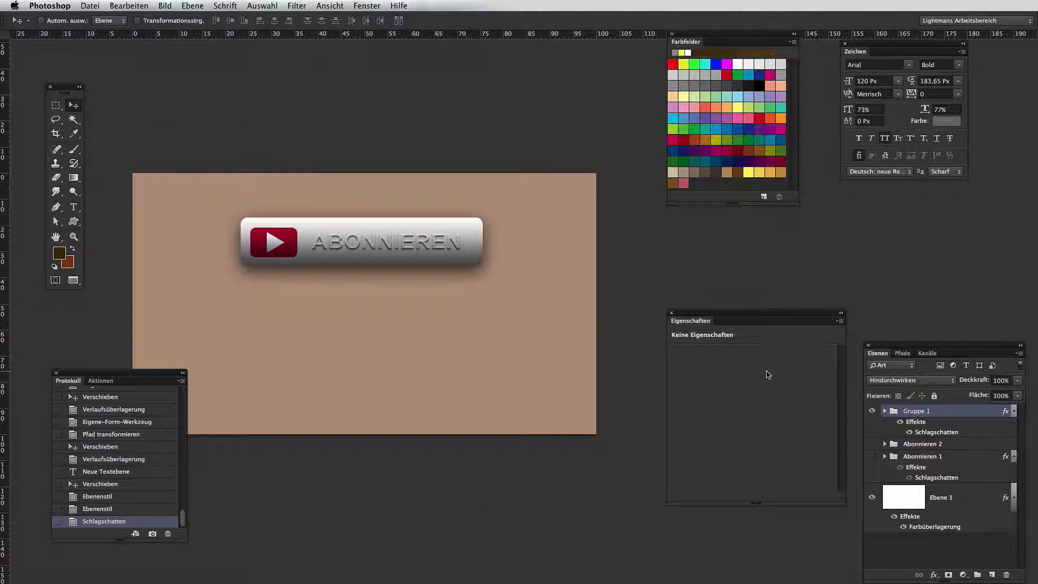
pyautogui.hotkey('ctrl', 't')
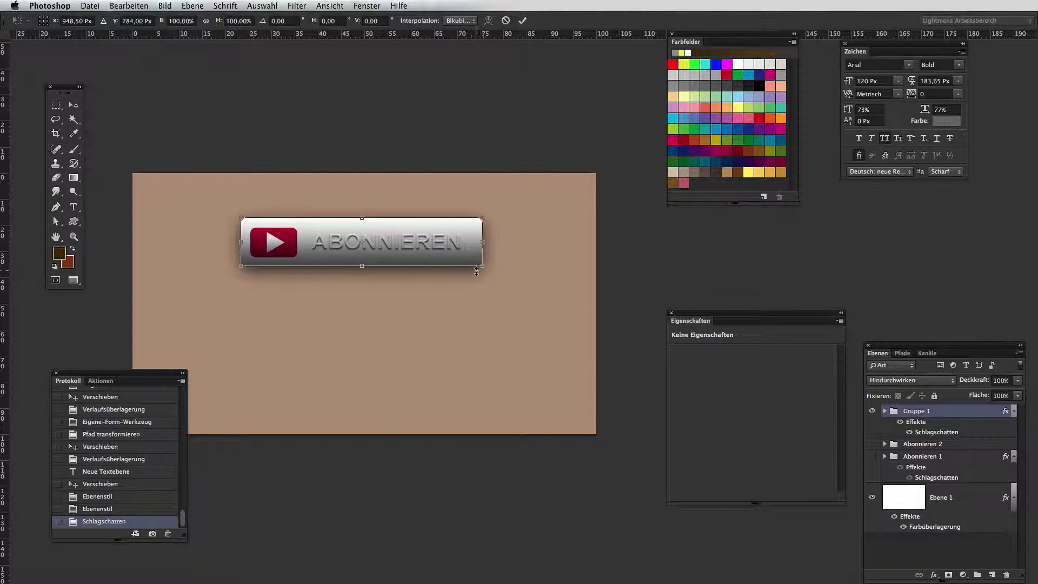
pyautogui.moveTo(484, 268); pyautogui.dragTo(570, 306)
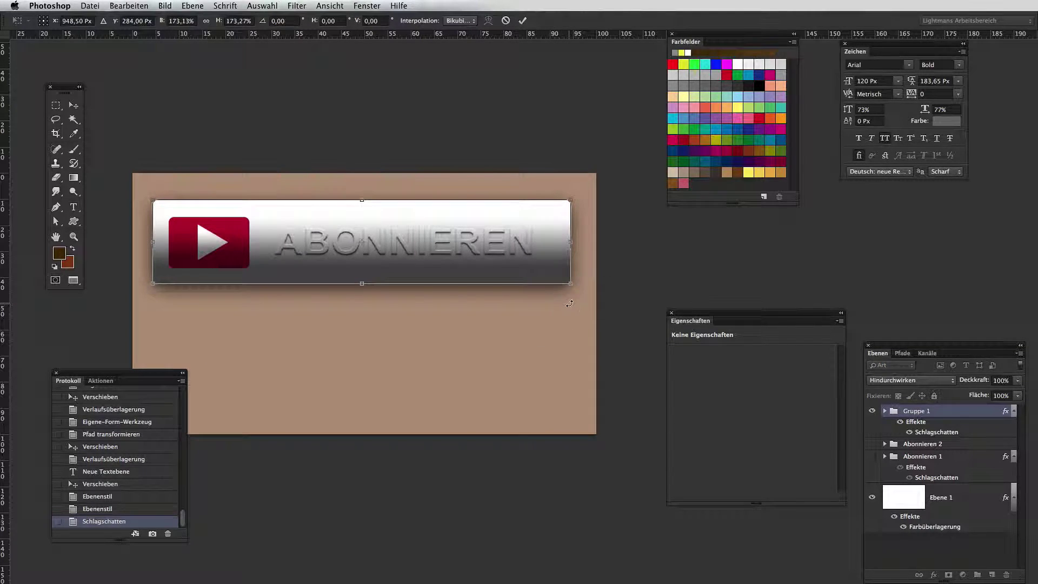
pyautogui.press('Return')
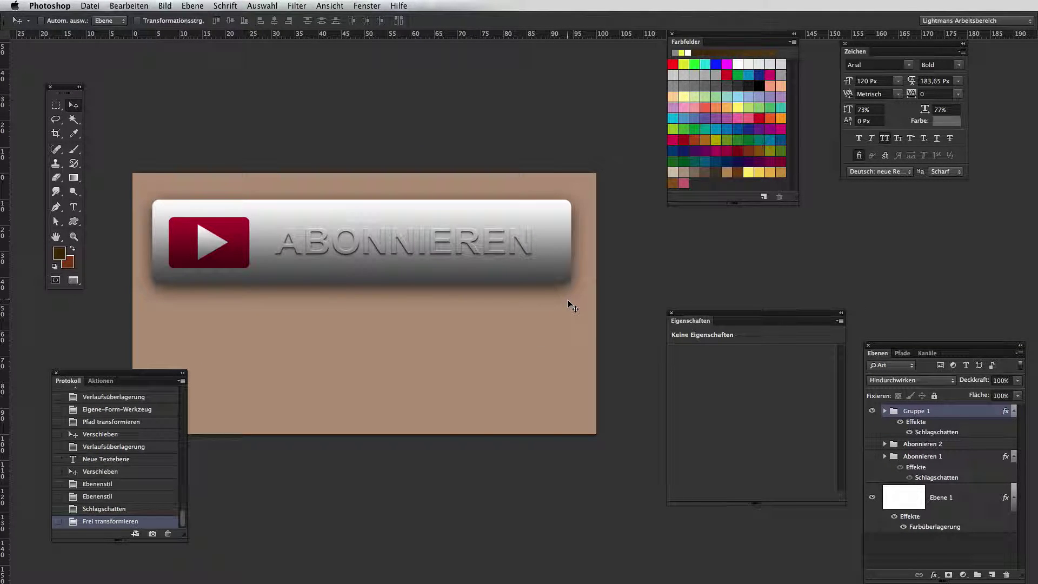
pyautogui.hotkey('ctrl', 't')
pyautogui.moveTo(569, 285); pyautogui.dragTo(451, 251)
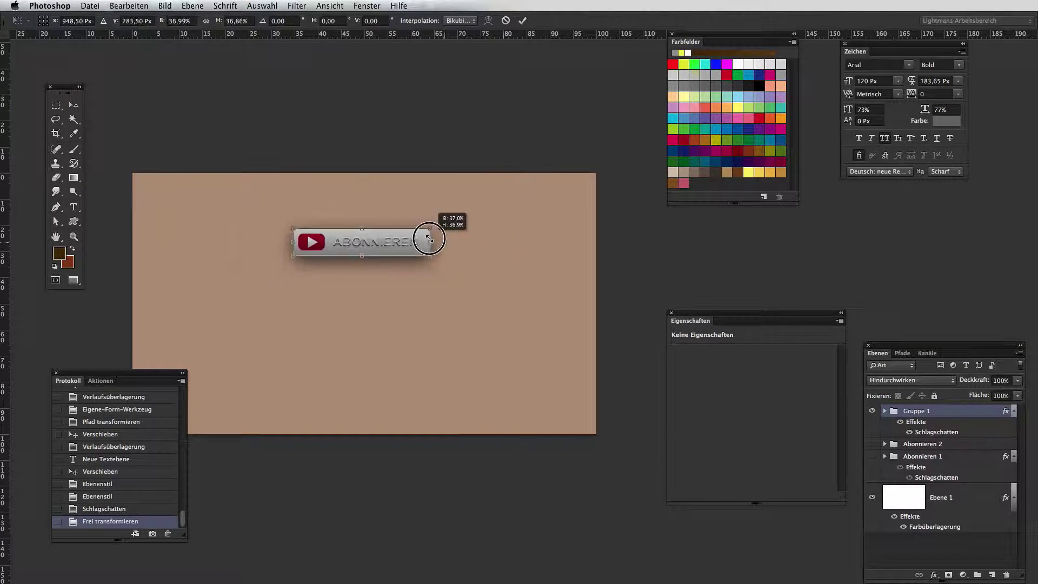
pyautogui.press('Return')
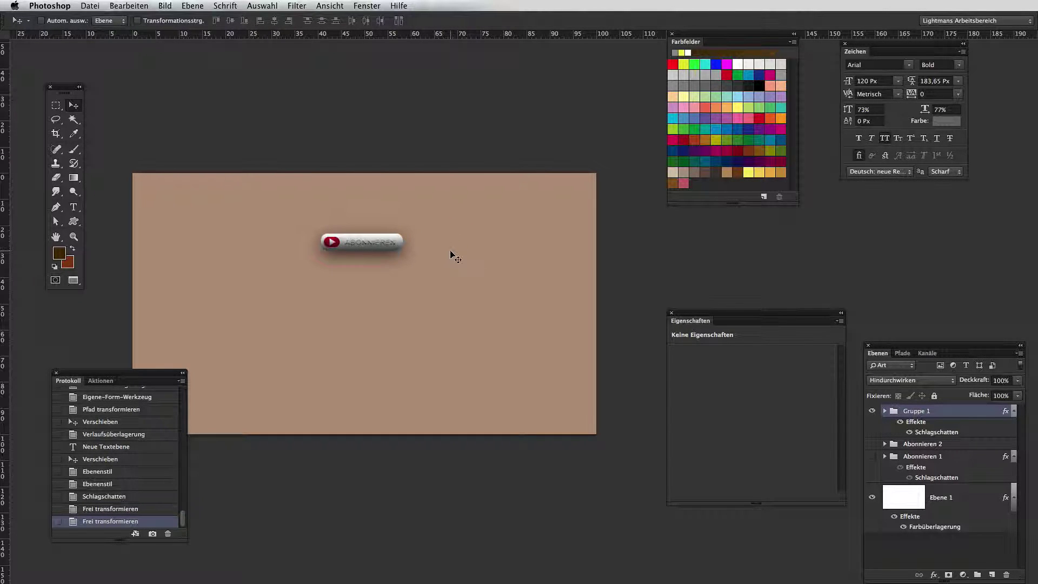
# - Enlarge the button group again so it spans most of the canvas width
pyautogui.scroll(3, 383, 261)
pyautogui.scroll(-2, 382, 261)
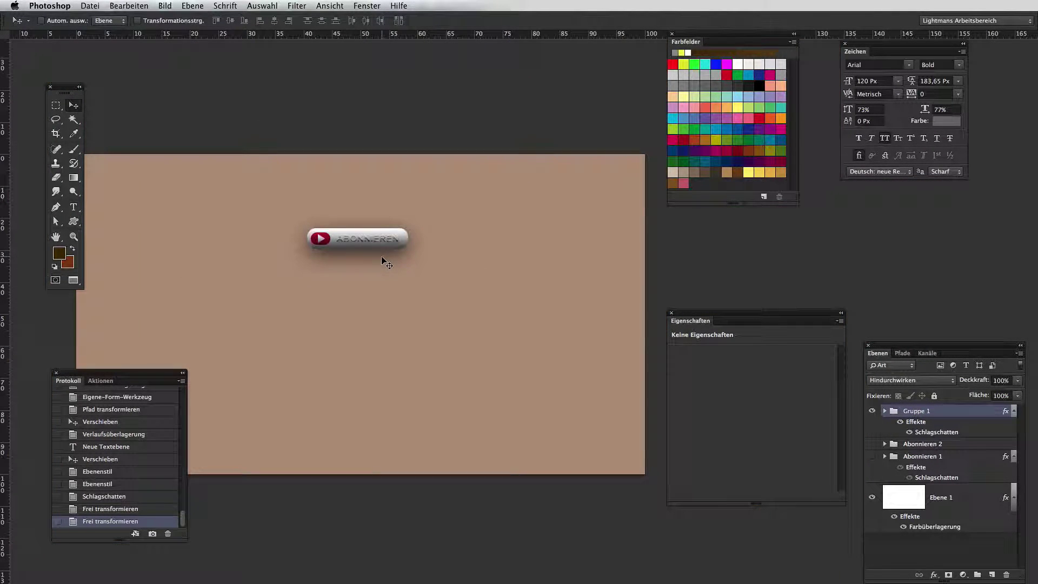
pyautogui.hotkey('ctrl', 't')
pyautogui.moveTo(407, 252); pyautogui.dragTo(605, 330)
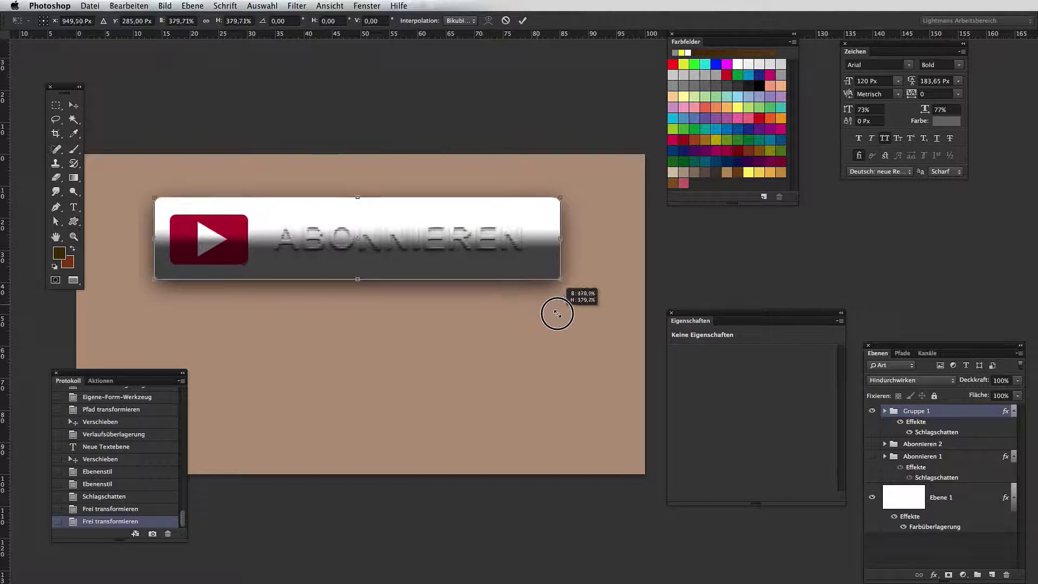
pyautogui.press('Return')
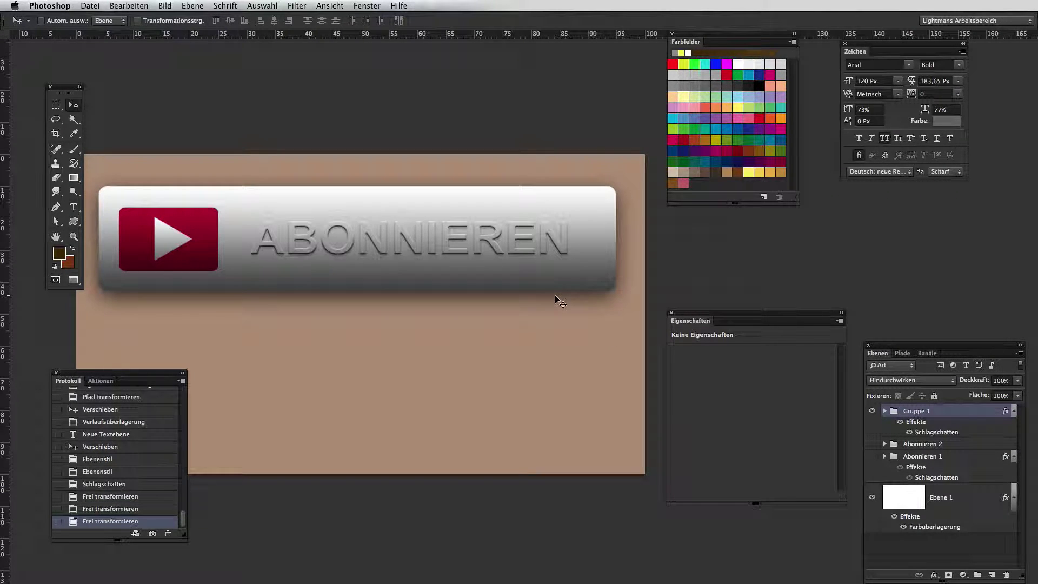
pyautogui.scroll(-2, 557, 299)
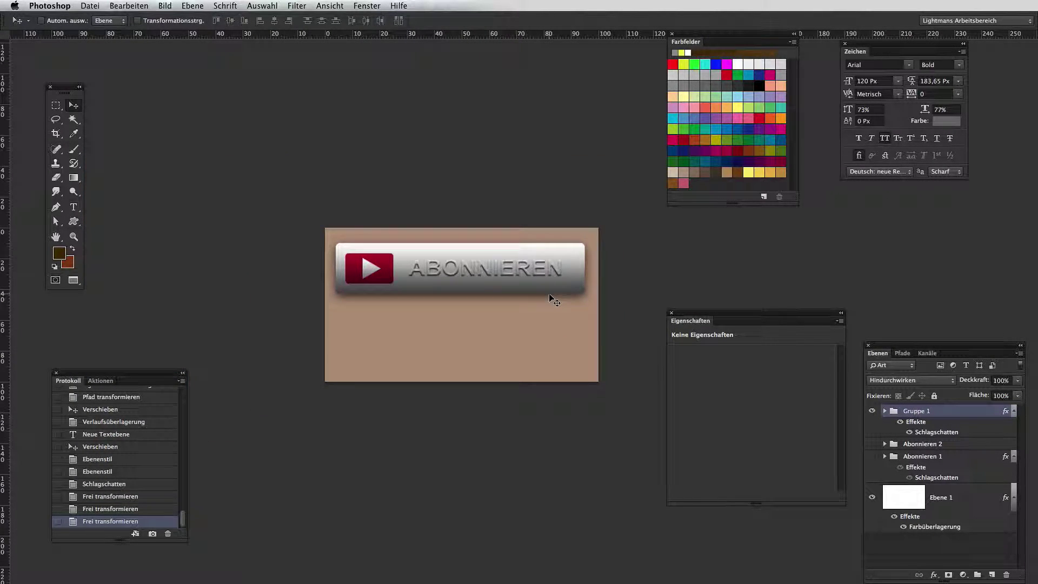